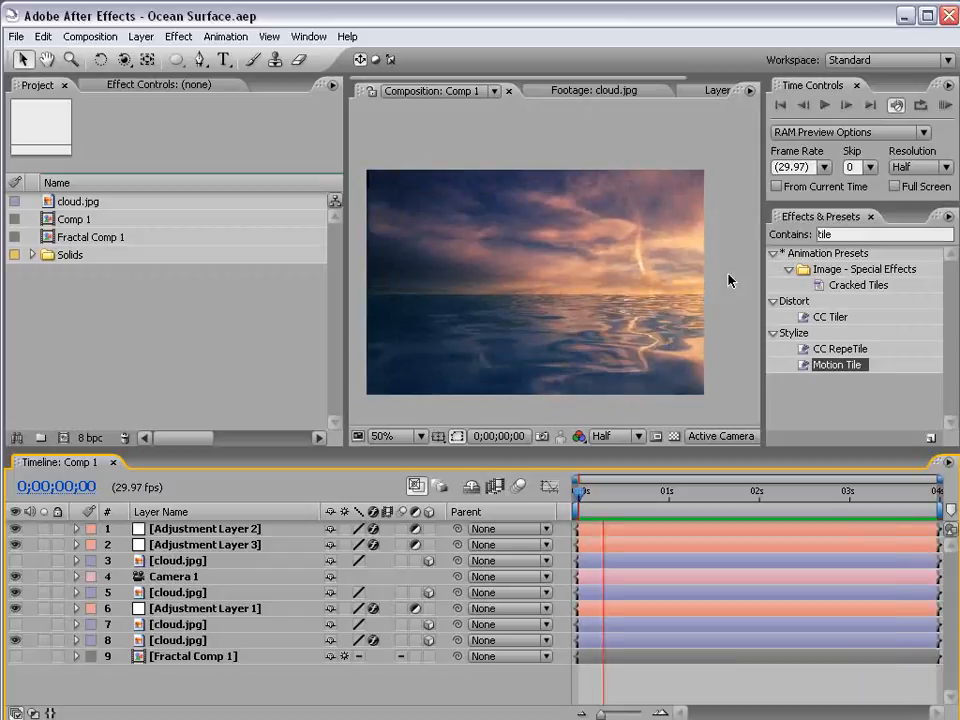
# - Create a new 720 × 480 composition with the NTSC DV preset and a 10-second duration
pyautogui.click(100, 37)
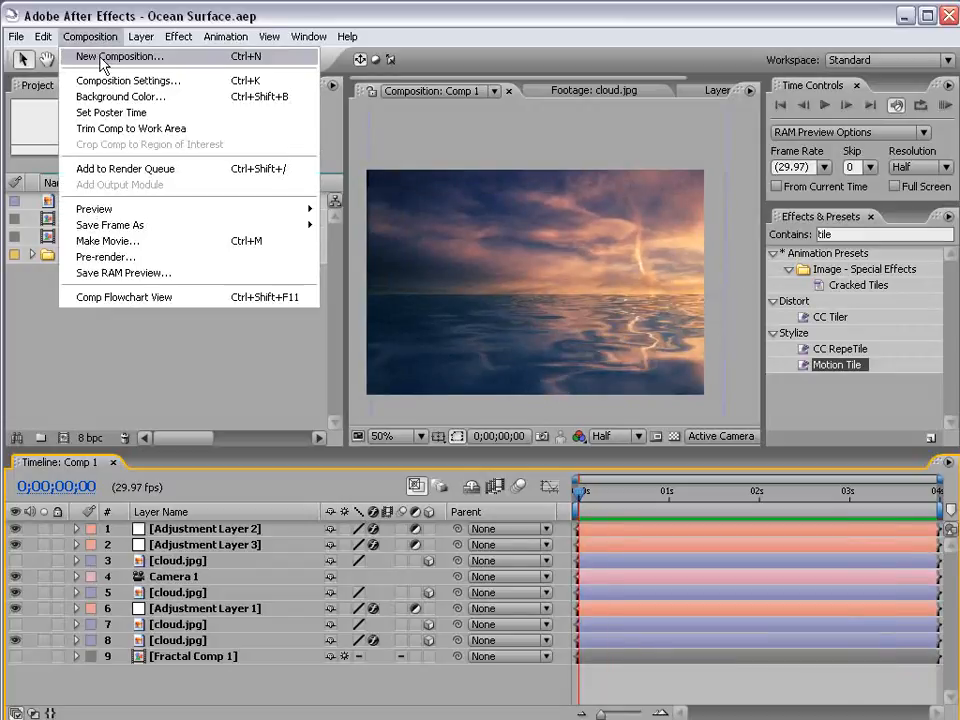
pyautogui.click(103, 58)
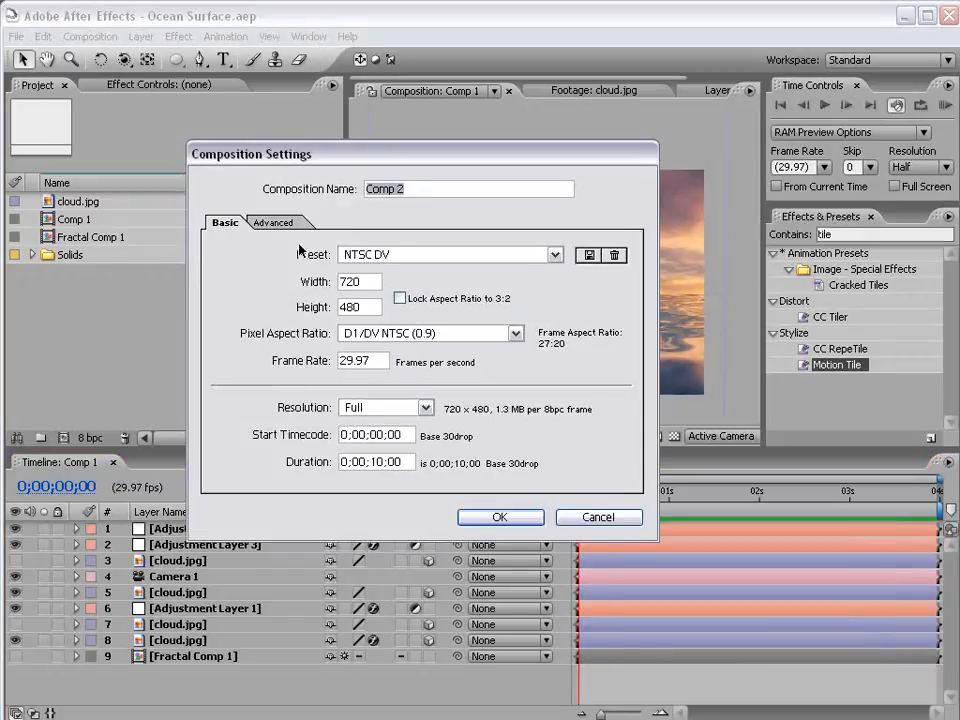
pyautogui.click(400, 255)
pyautogui.click(375, 331)
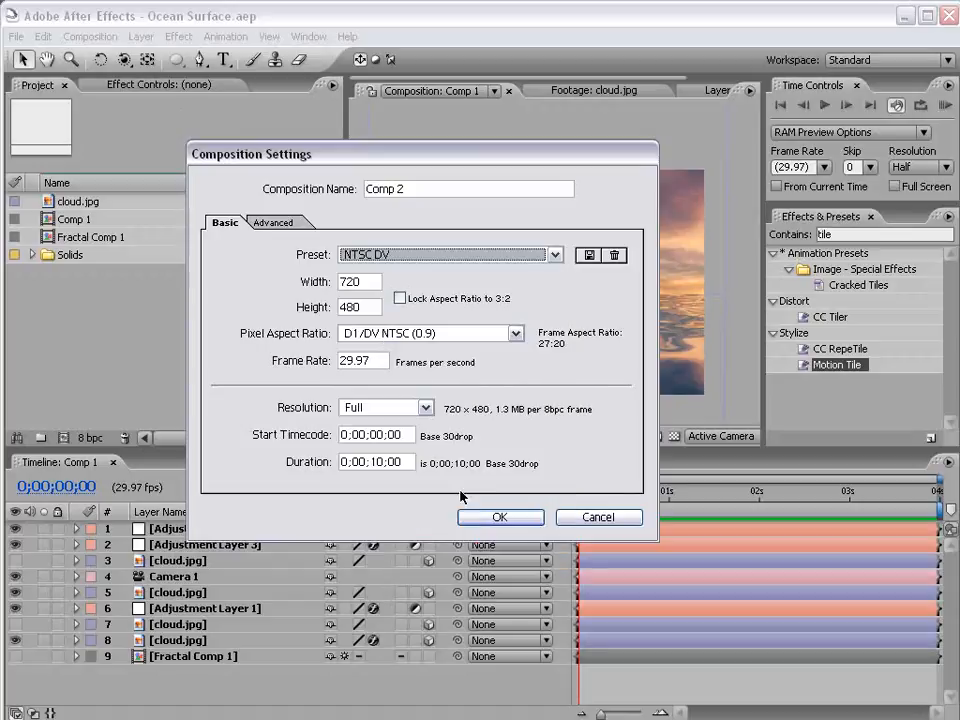
pyautogui.click(499, 518)
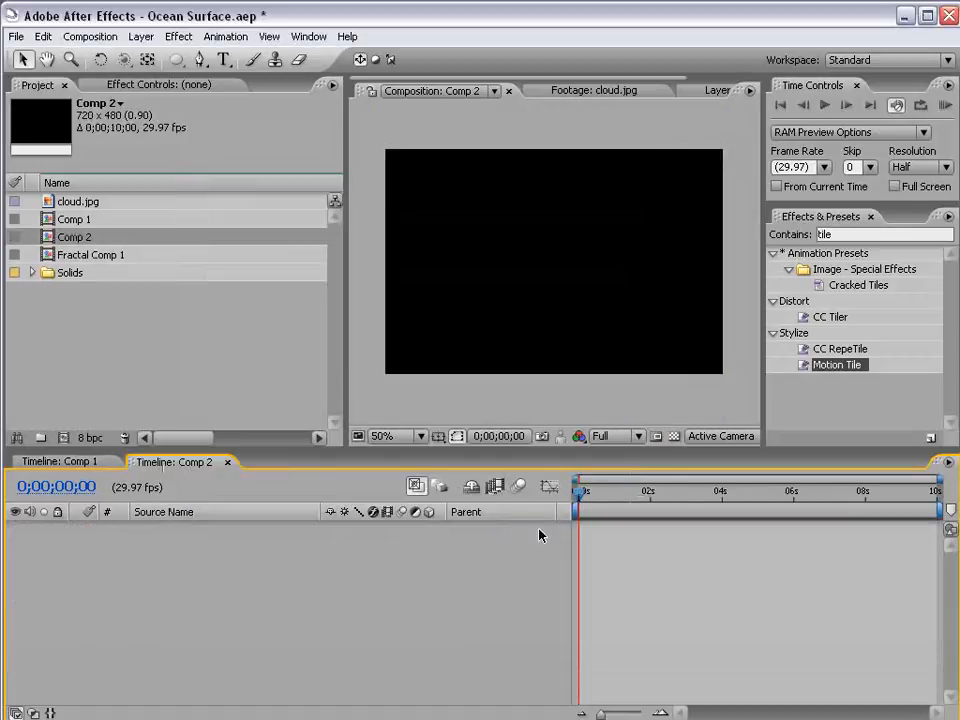
# - Add a black solid layer measuring 1200 × 1200 pixels to the new composition
pyautogui.click(141, 37)
pyautogui.moveTo(155, 56)
pyautogui.click(397, 72)
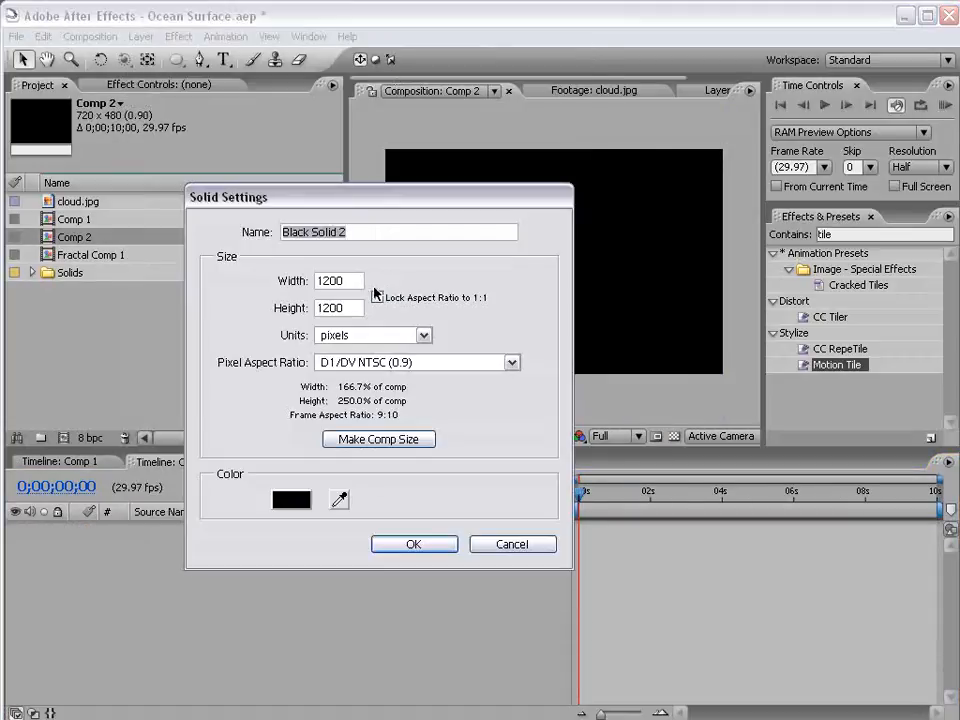
pyautogui.press('Tab')
pyautogui.press('Tab')
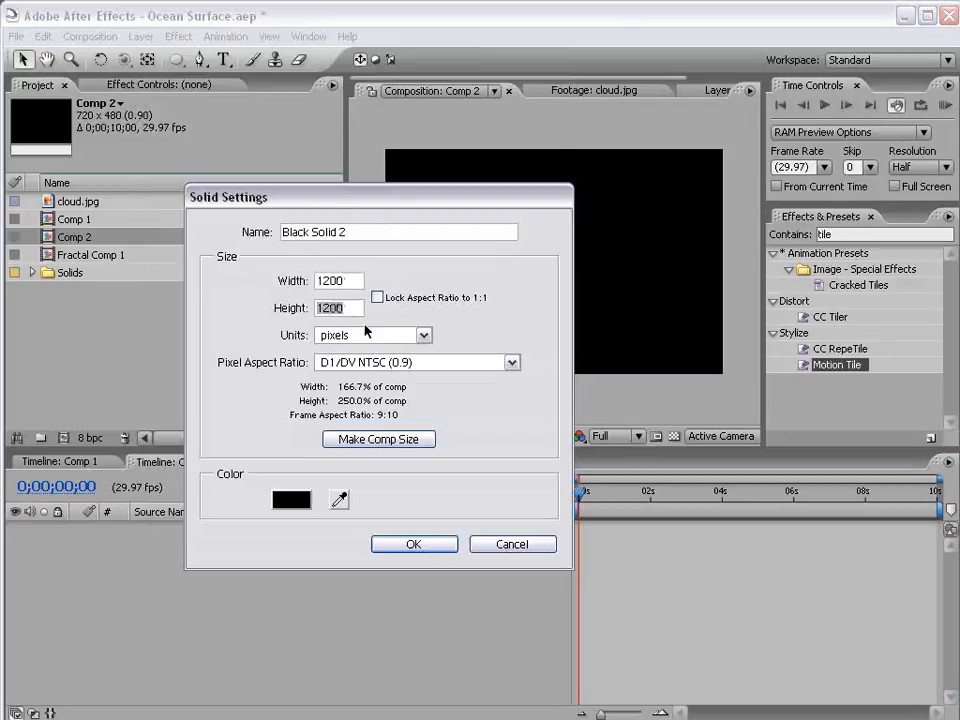
pyautogui.click(412, 548)
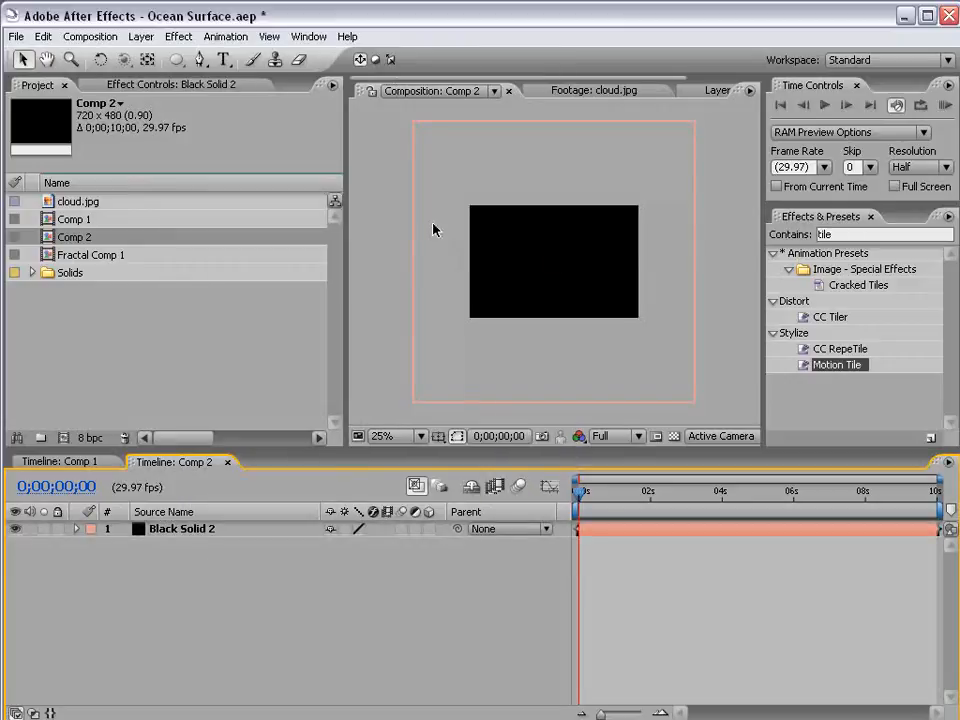
# - Apply the Fractal Noise effect to the black solid
pyautogui.click(433, 230)
pyautogui.click(178, 36)
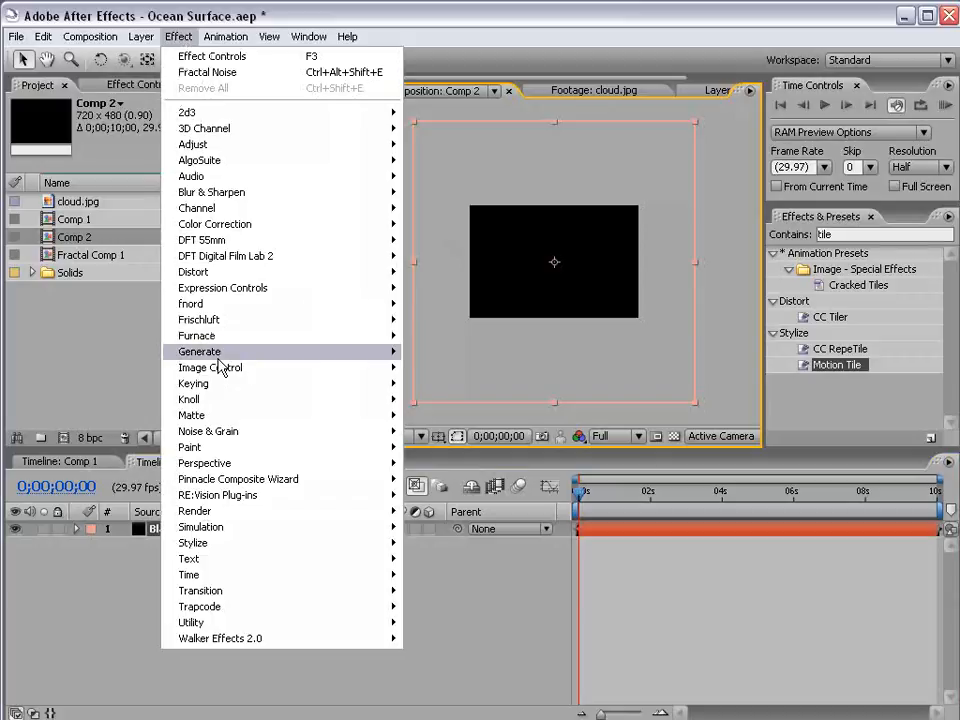
pyautogui.moveTo(380, 431)
pyautogui.click(450, 462)
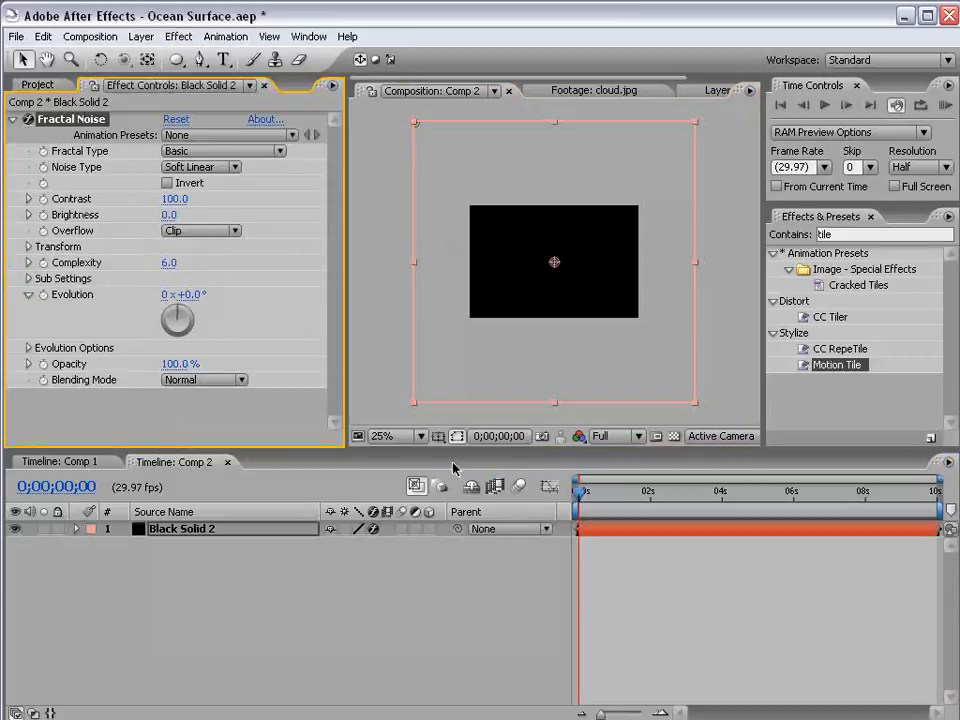
pyautogui.press('.')
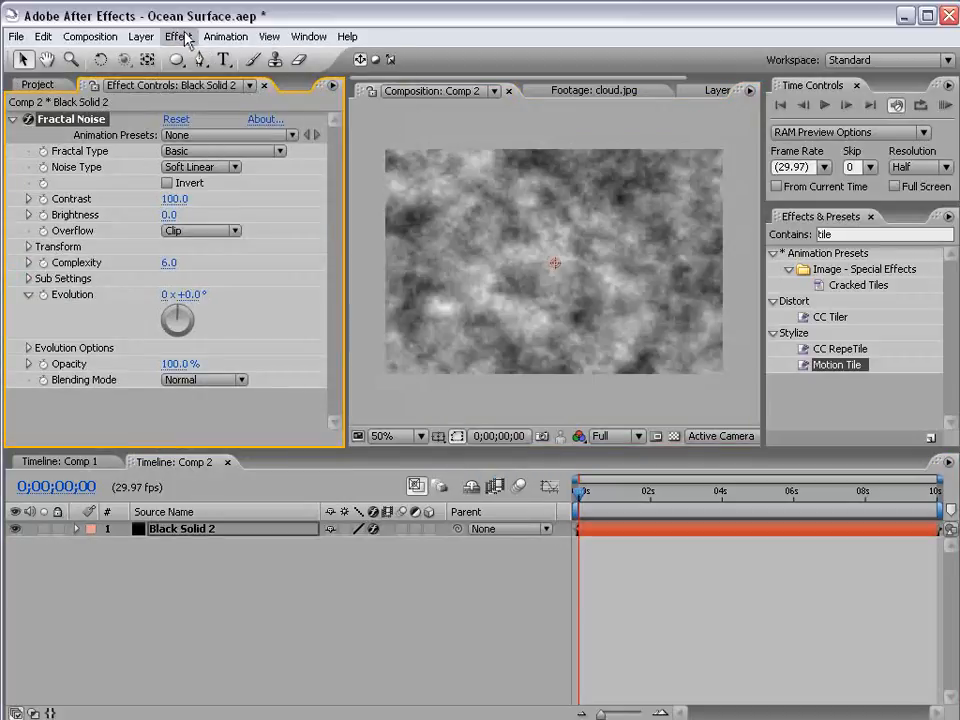
# - Add a Fast Blur effect to the noise solid with Repeat Edge Pixels on and Blurriness set to 25
pyautogui.click(180, 36)
pyautogui.moveTo(268, 189)
pyautogui.click(443, 312)
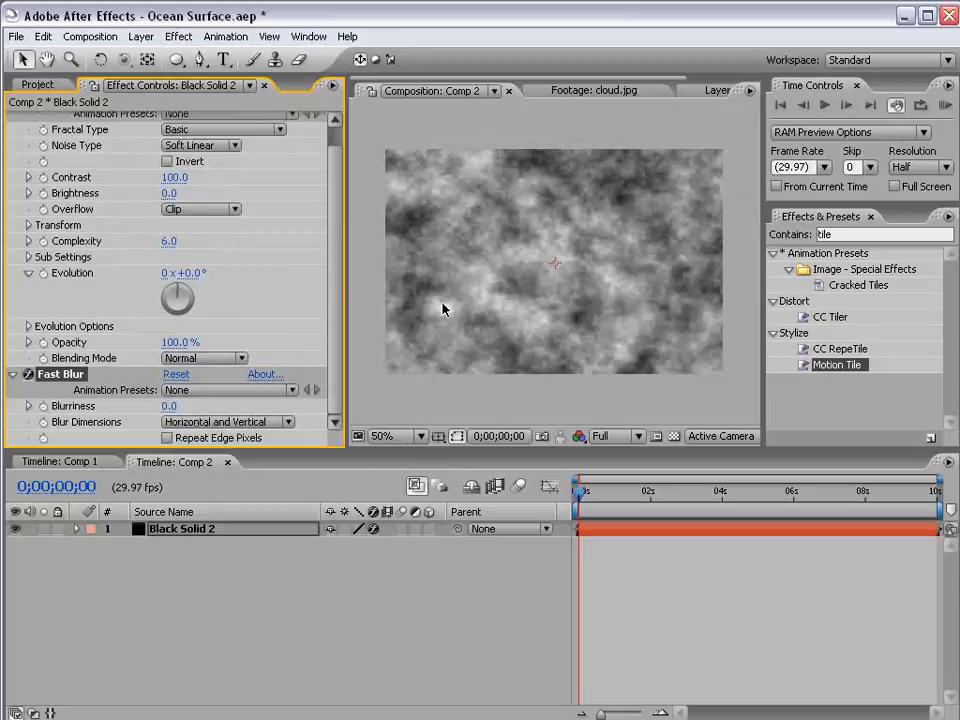
pyautogui.click(167, 406)
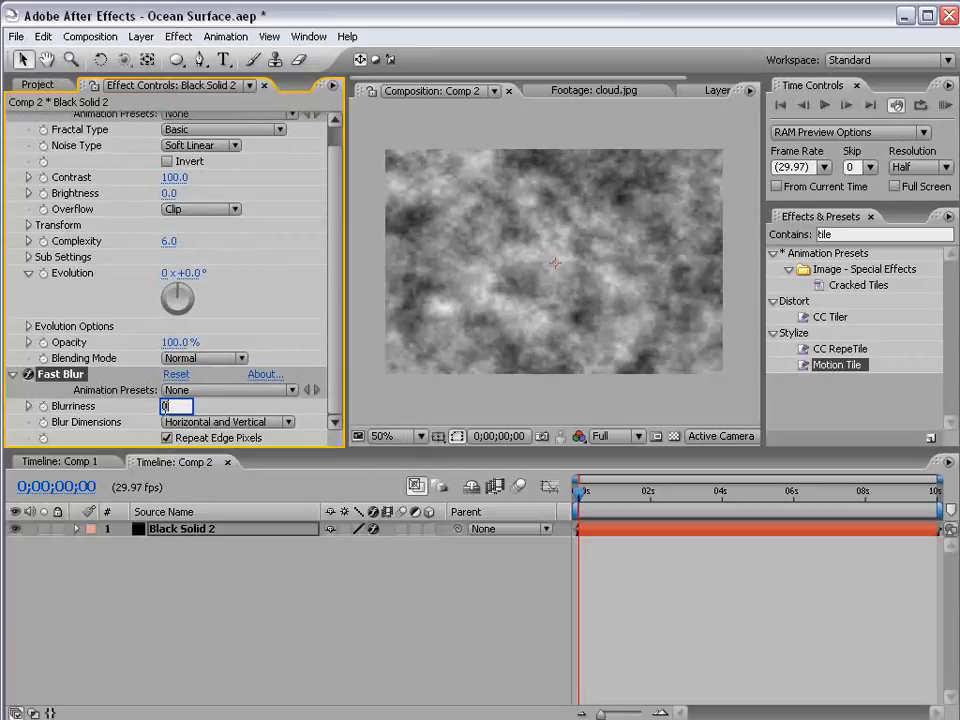
pyautogui.write('25')
pyautogui.press('Return')
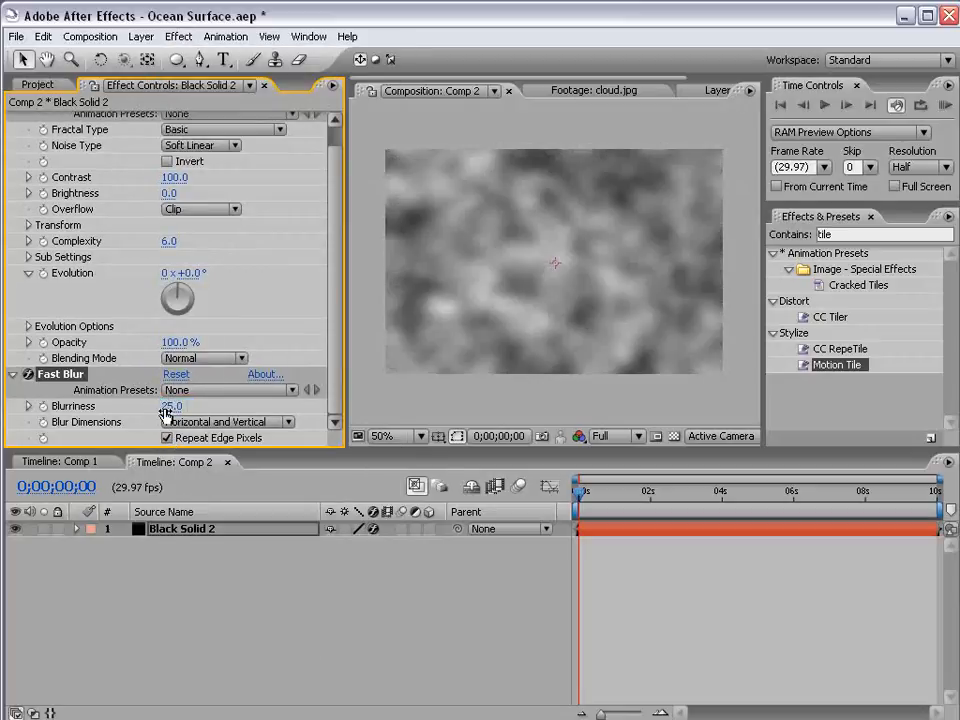
# - Make the noise solid a 3D layer, tilt it flat and place it as a water plane in the lower part of the frame
pyautogui.press(',')
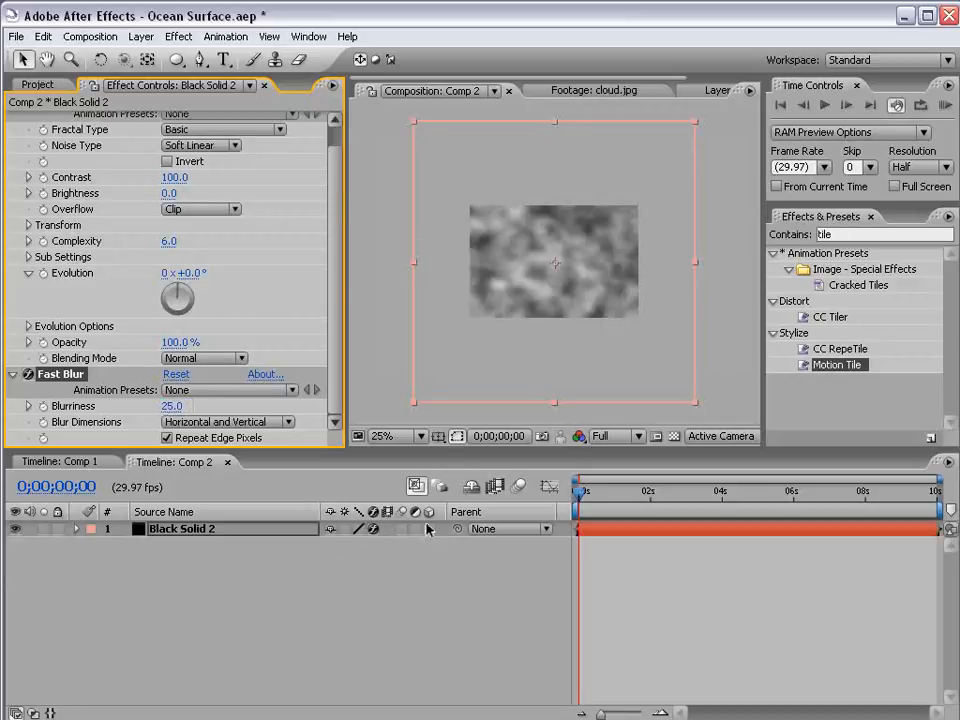
pyautogui.press('.')
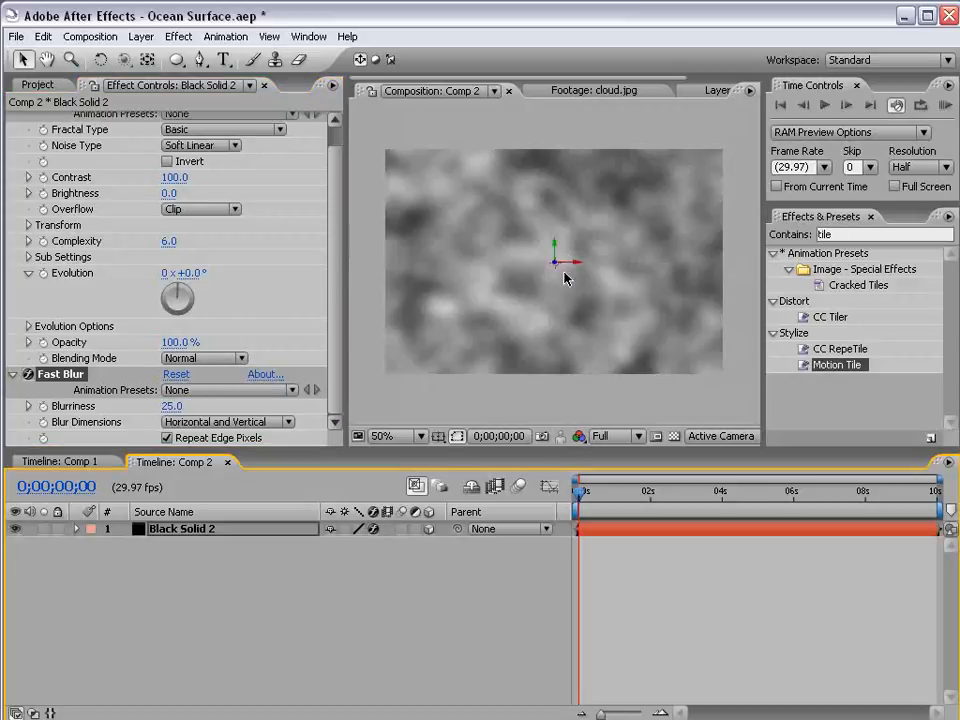
pyautogui.press('w')
pyautogui.moveTo(570, 266); pyautogui.dragTo(556, 292)
pyautogui.press('v')
# - Add cloud.jpg to the composition above the noise solid and make it a 3D layer
pyautogui.click(50, 85)
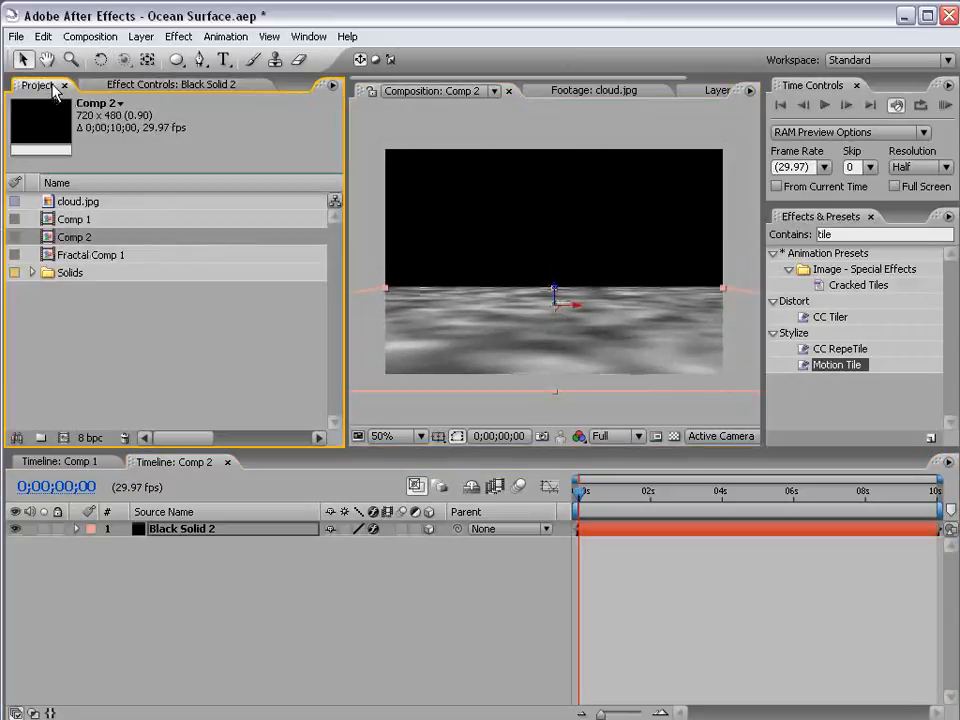
pyautogui.moveTo(48, 204); pyautogui.dragTo(551, 266)
pyautogui.press(',')
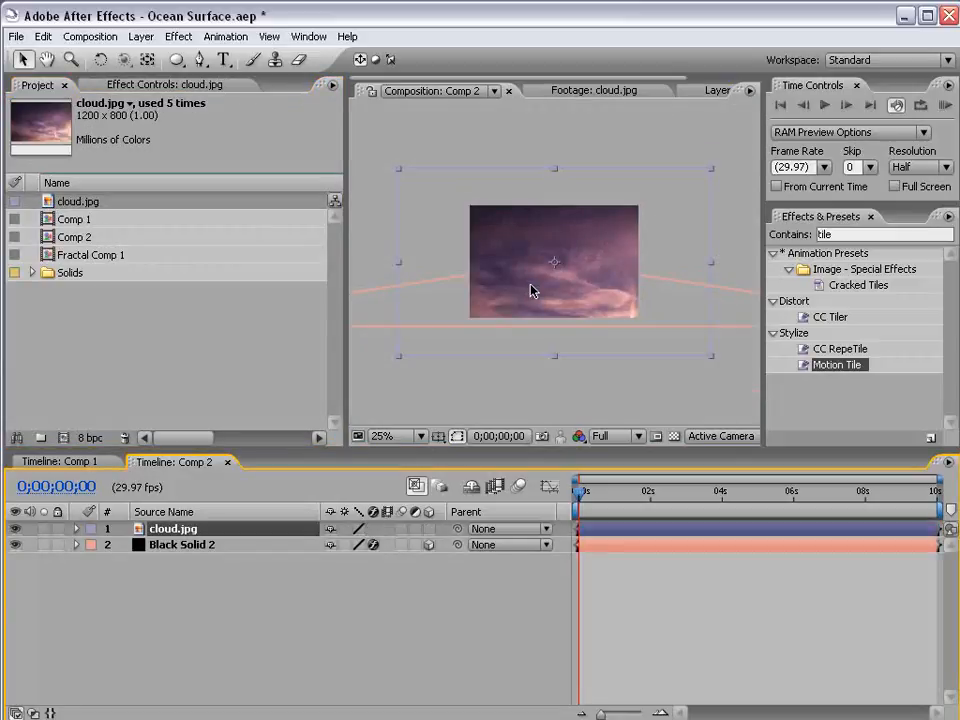
pyautogui.click(429, 529)
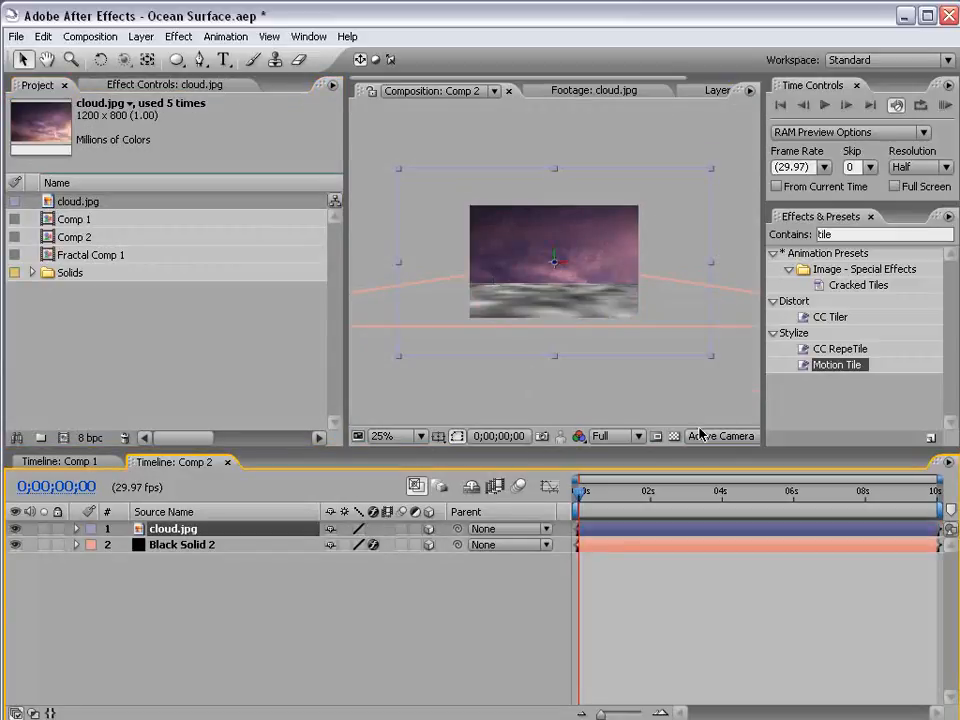
# - Enlarge the composition viewing area and push the cloud layer back in depth towards the horizon
pyautogui.moveTo(347, 366); pyautogui.dragTo(175, 354)
pyautogui.press('.')
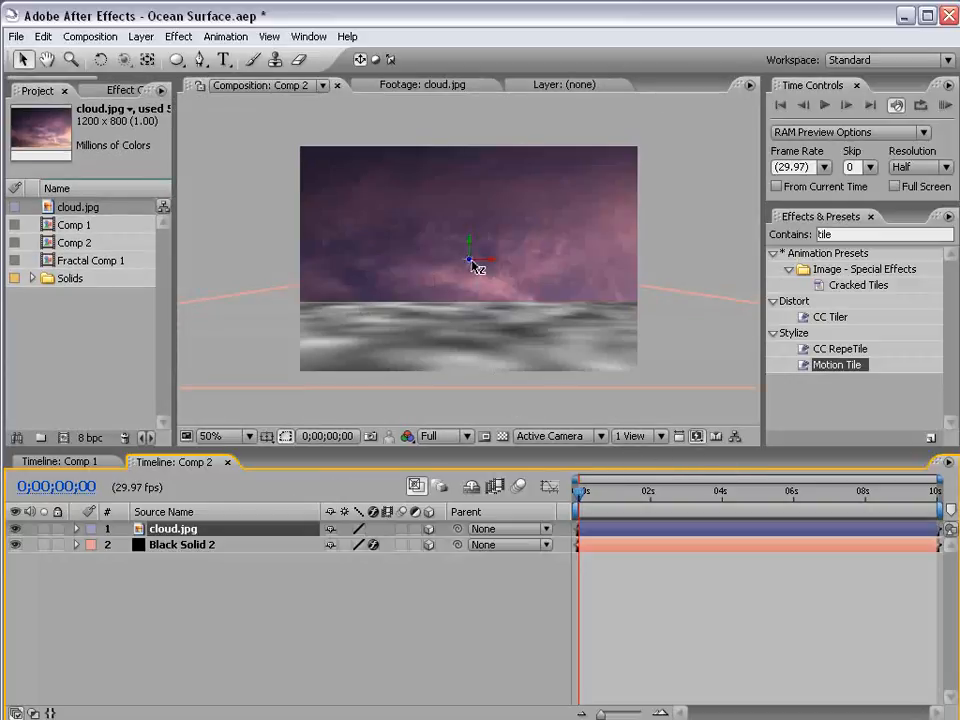
pyautogui.moveTo(472, 262)
pyautogui.mouseDown()
pyautogui.moveTo(415, 478)
pyautogui.moveTo(407, 594)
pyautogui.moveTo(478, 282)
pyautogui.mouseUp()
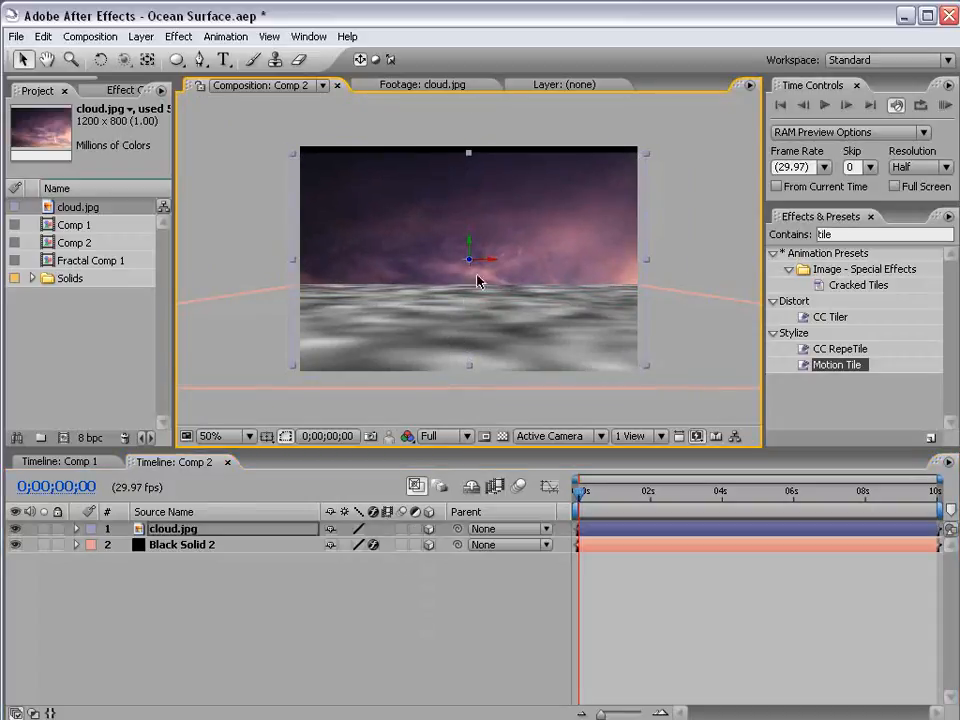
# - Line up the cloud layer's depth with the far edge of the noise plane using the Top view, and return to Active Camera
pyautogui.click(552, 437)
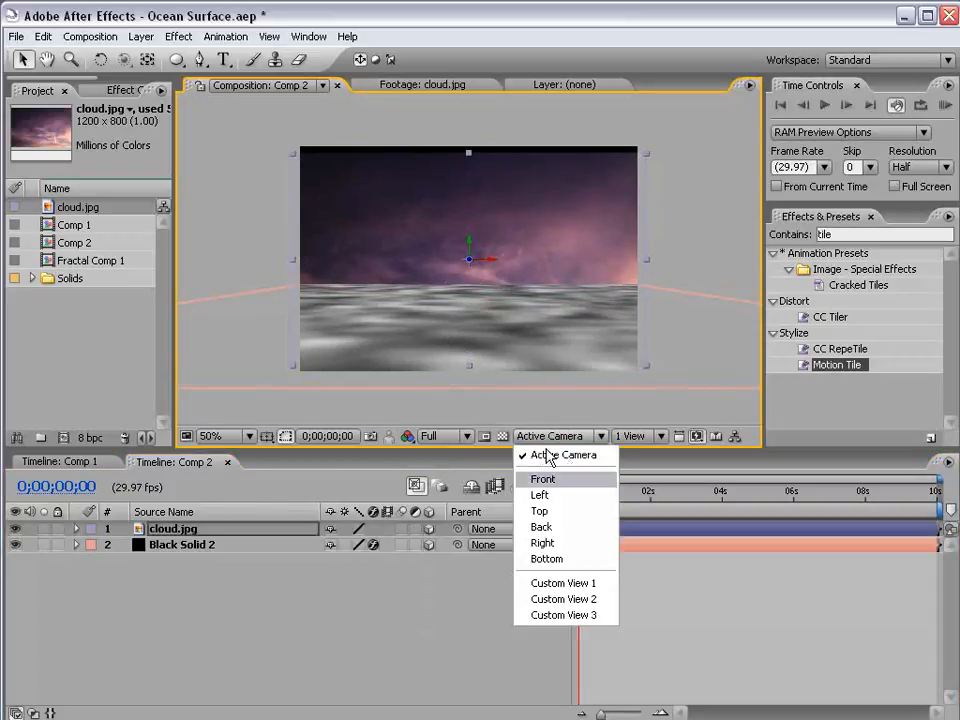
pyautogui.click(536, 510)
pyautogui.press(',')
pyautogui.scroll(-1, 453, 251)
pyautogui.moveTo(474, 210); pyautogui.dragTo(469, 246)
pyautogui.scroll(1, 469, 246)
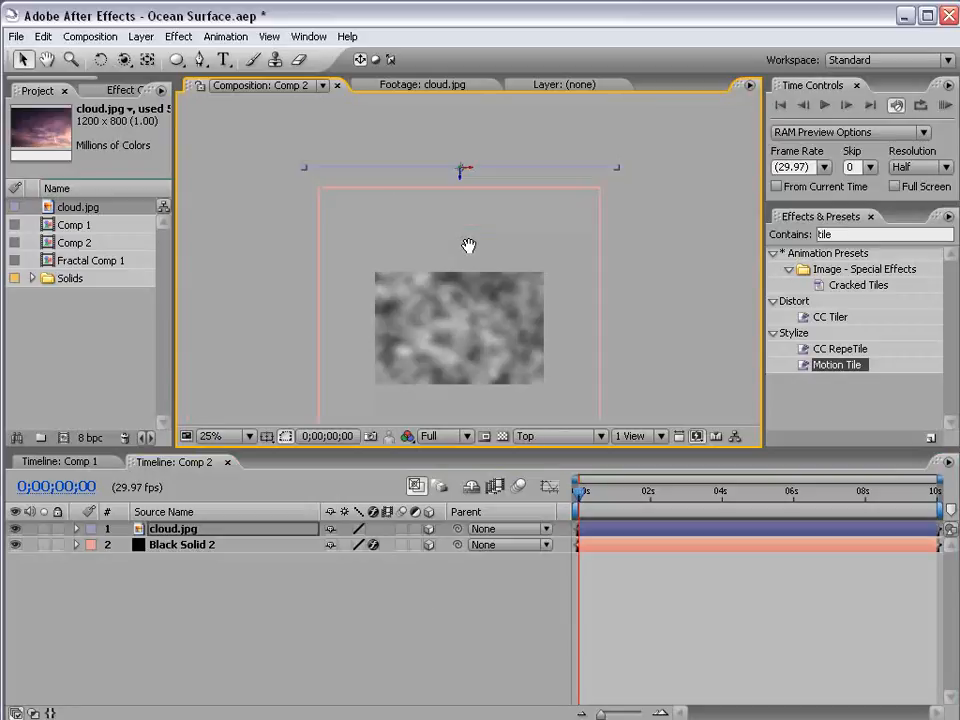
pyautogui.moveTo(449, 199); pyautogui.dragTo(492, 222)
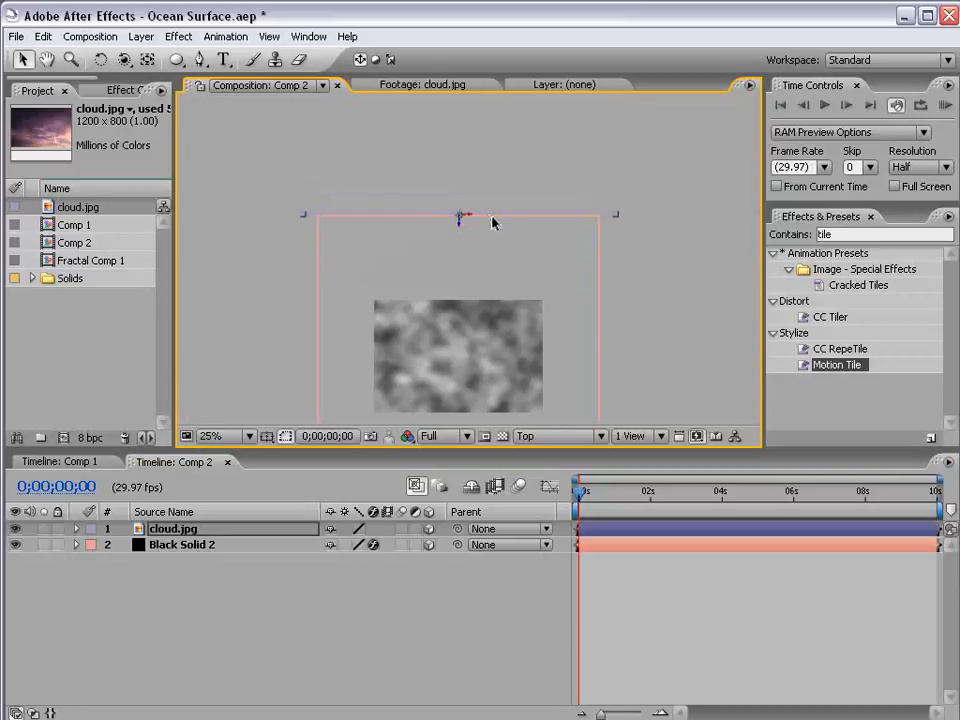
pyautogui.click(560, 439)
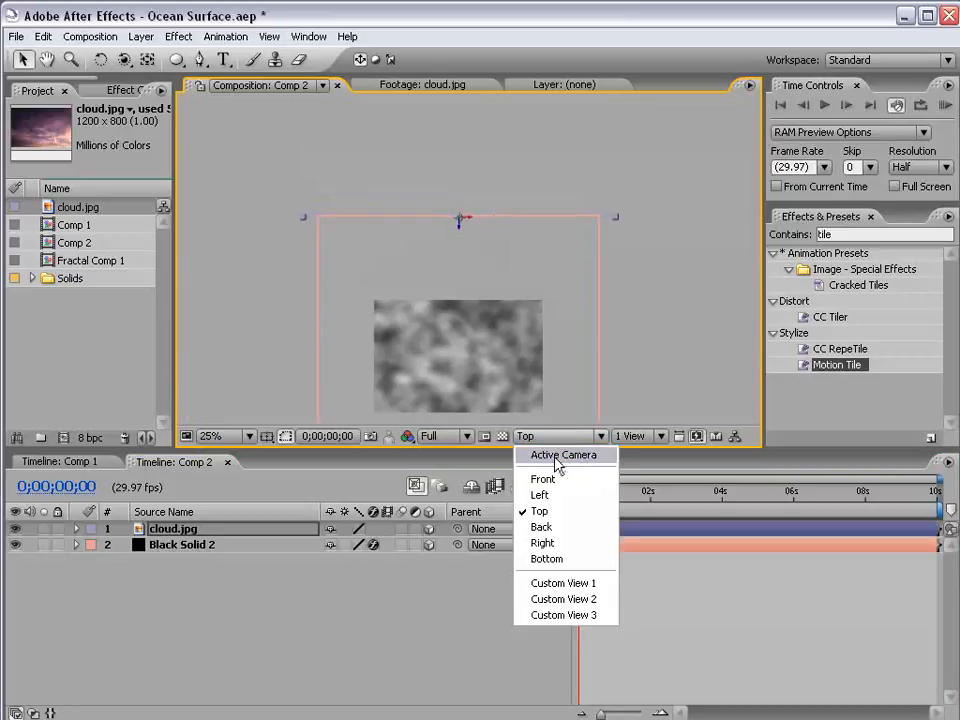
pyautogui.click(608, 456)
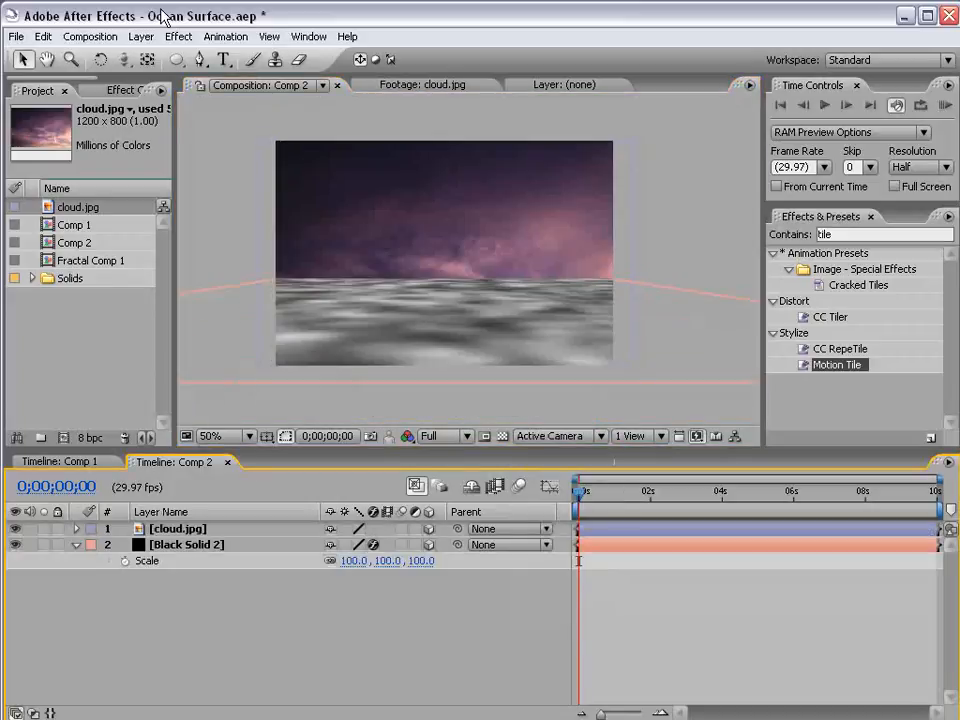
# - Add a new camera to the composition using the 35mm preset
pyautogui.click(141, 36)
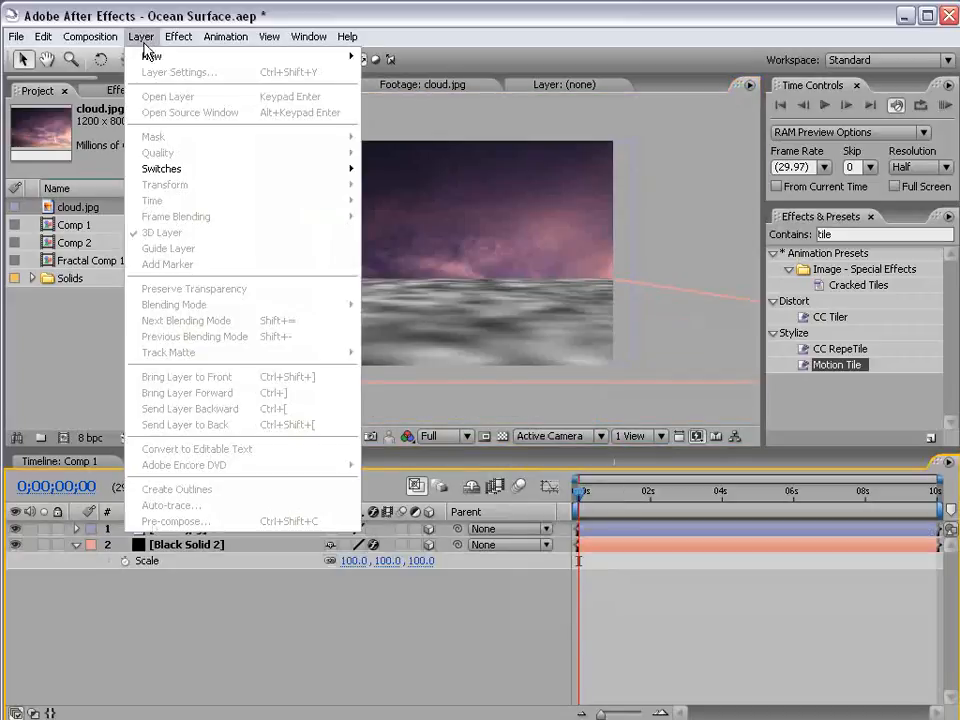
pyautogui.moveTo(152, 56)
pyautogui.click(411, 107)
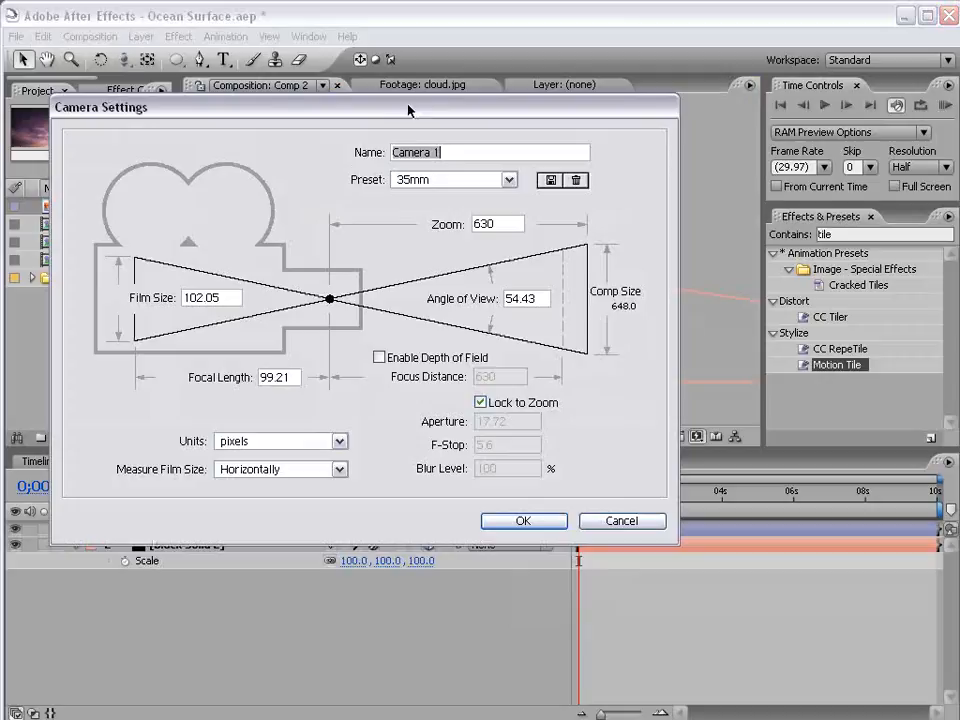
pyautogui.click(426, 183)
pyautogui.click(453, 269)
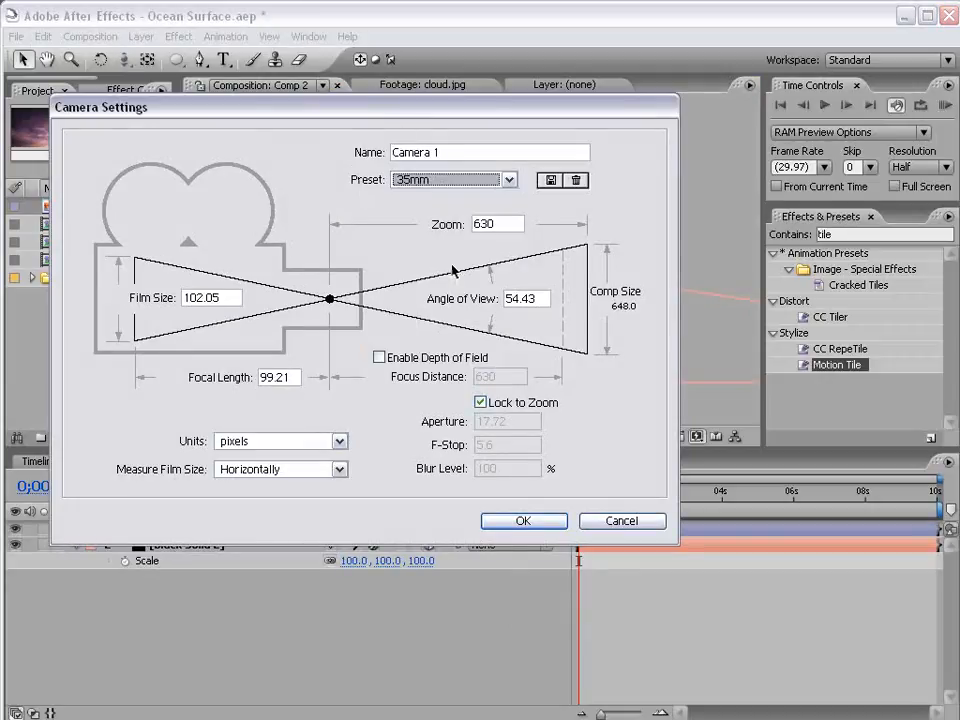
pyautogui.click(524, 521)
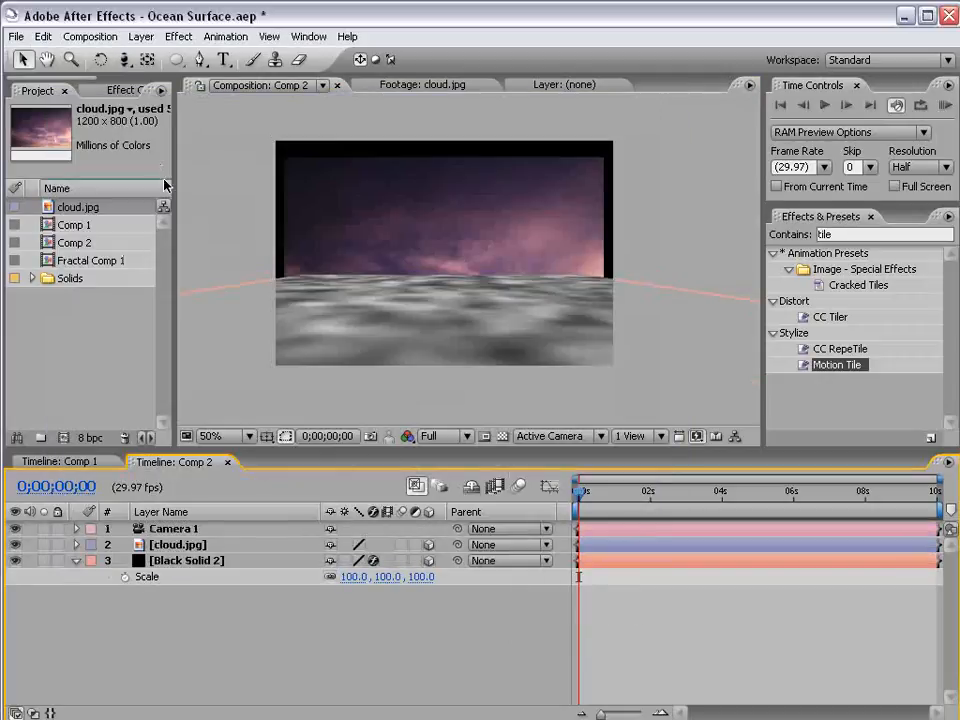
# - Raise the cloud layer until its lower edge meets the horizon and hide the noise solid
pyautogui.click(175, 544)
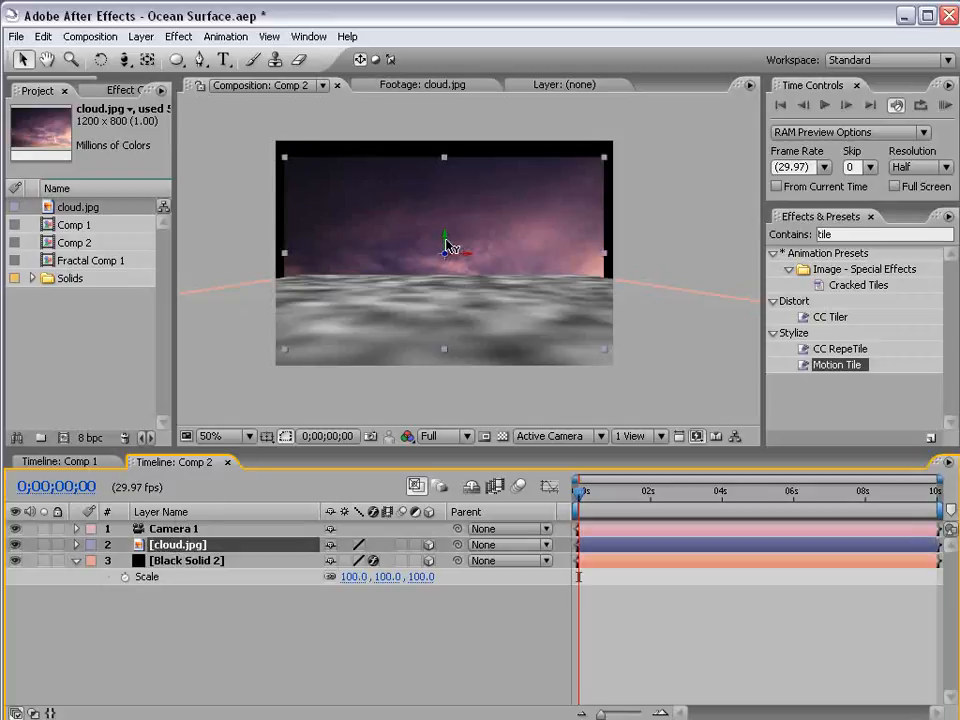
pyautogui.moveTo(447, 247); pyautogui.dragTo(447, 103)
pyautogui.click(15, 561)
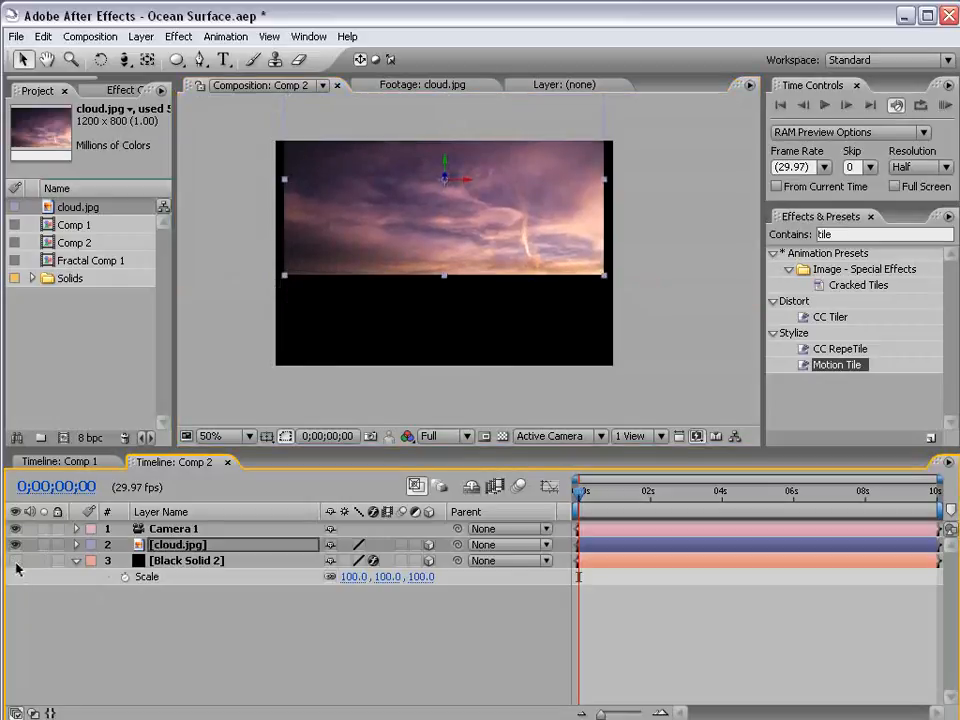
# - Duplicate the cloud.jpg layer
pyautogui.click(178, 547)
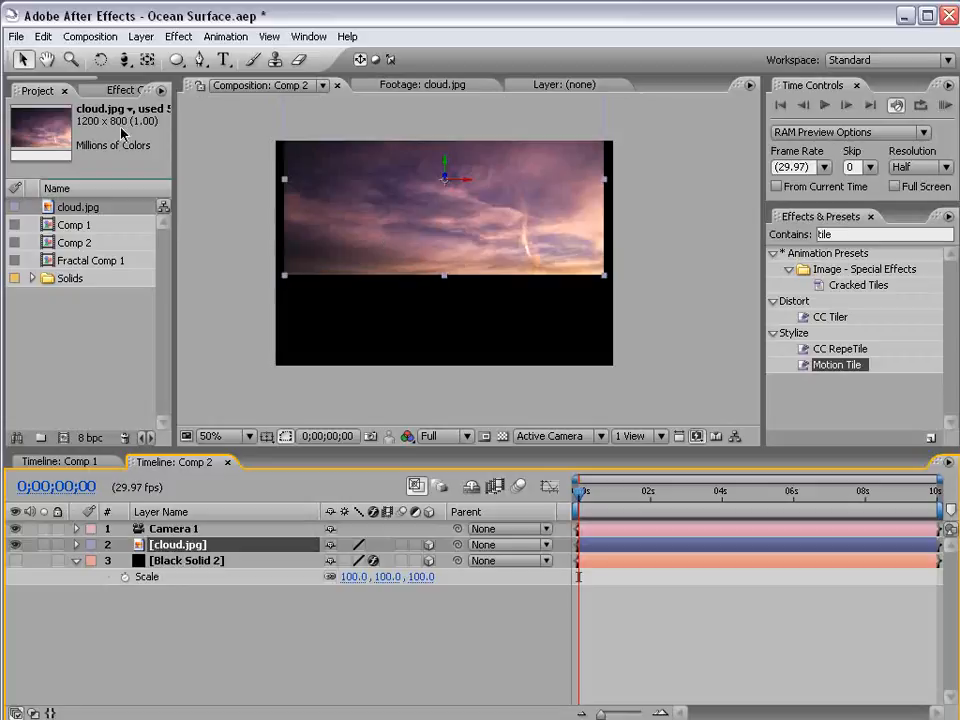
pyautogui.click(43, 36)
pyautogui.click(66, 159)
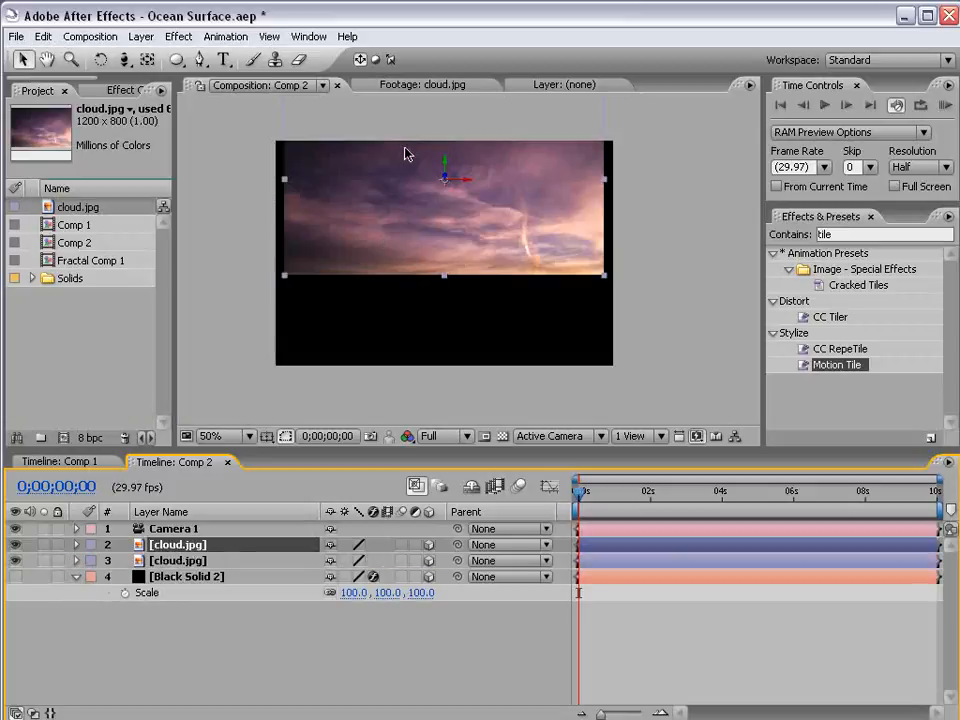
# - Rotate the cloud copy upside down and align its edge with the original's lower edge to form a mirrored reflection
pyautogui.moveTo(447, 168); pyautogui.dragTo(437, 370)
pyautogui.press('w')
pyautogui.moveTo(452, 283); pyautogui.dragTo(455, 362)
pyautogui.press('v')
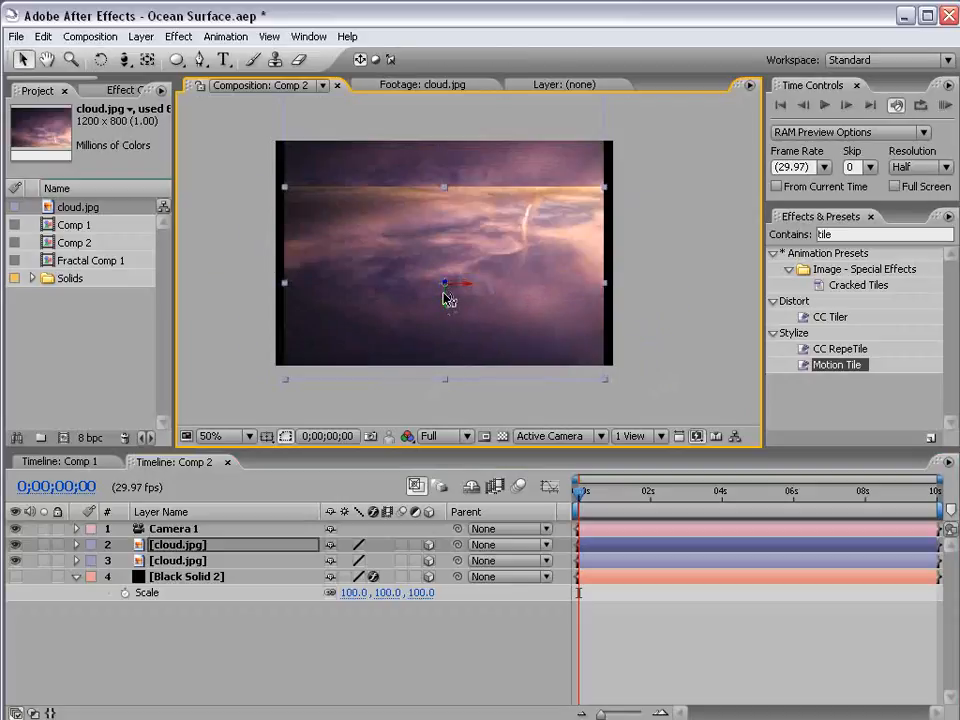
pyautogui.moveTo(450, 298); pyautogui.dragTo(446, 398)
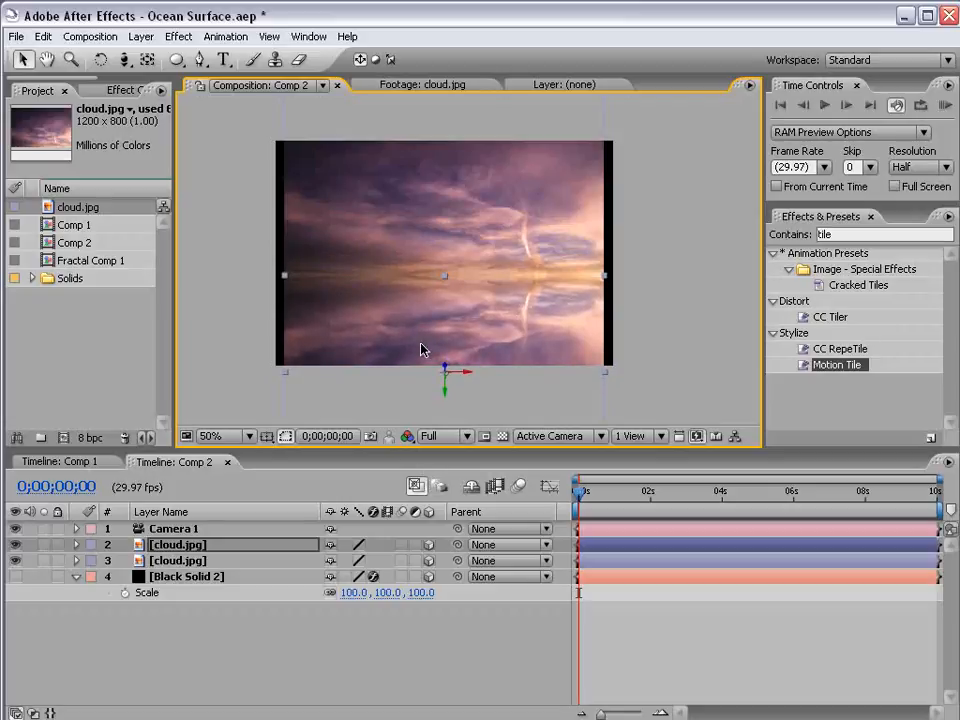
# - Make the fractal-noise solid visible again and rename its layer Fractal
pyautogui.scroll(2, 540, 316)
pyautogui.scroll(-2, 460, 330)
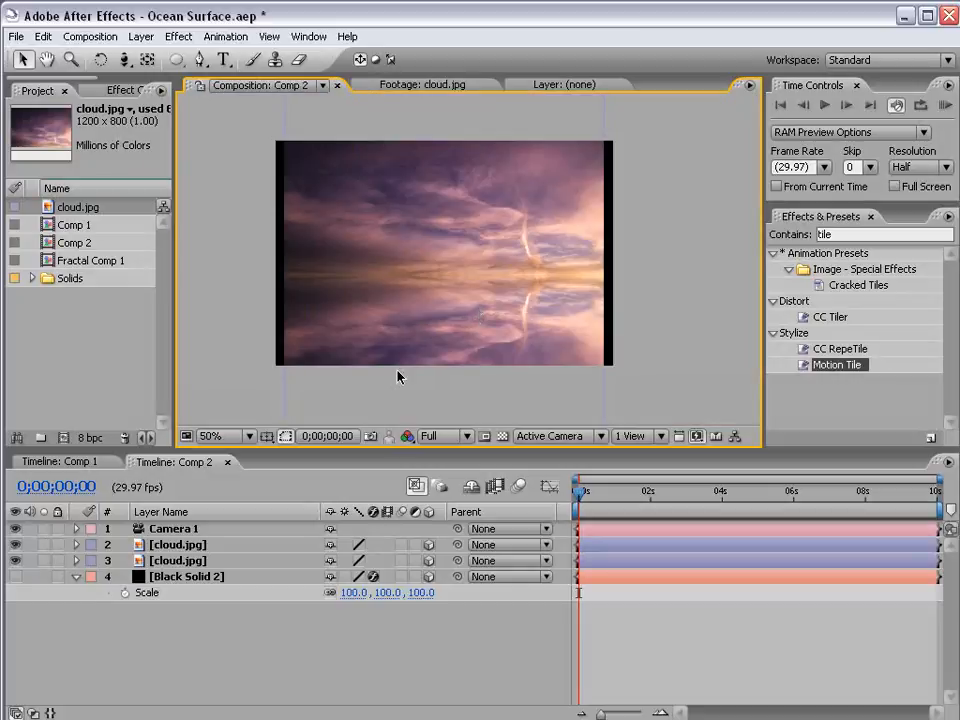
pyautogui.click(64, 598)
pyautogui.click(15, 577)
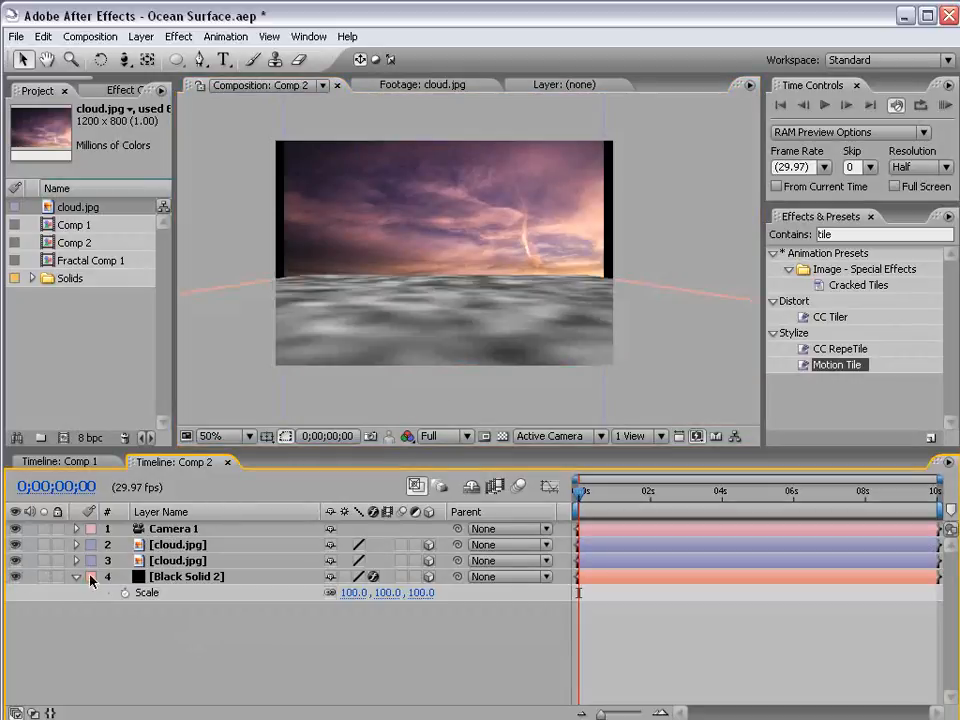
pyautogui.click(200, 577)
pyautogui.press('Return')
pyautogui.write('Fractal')
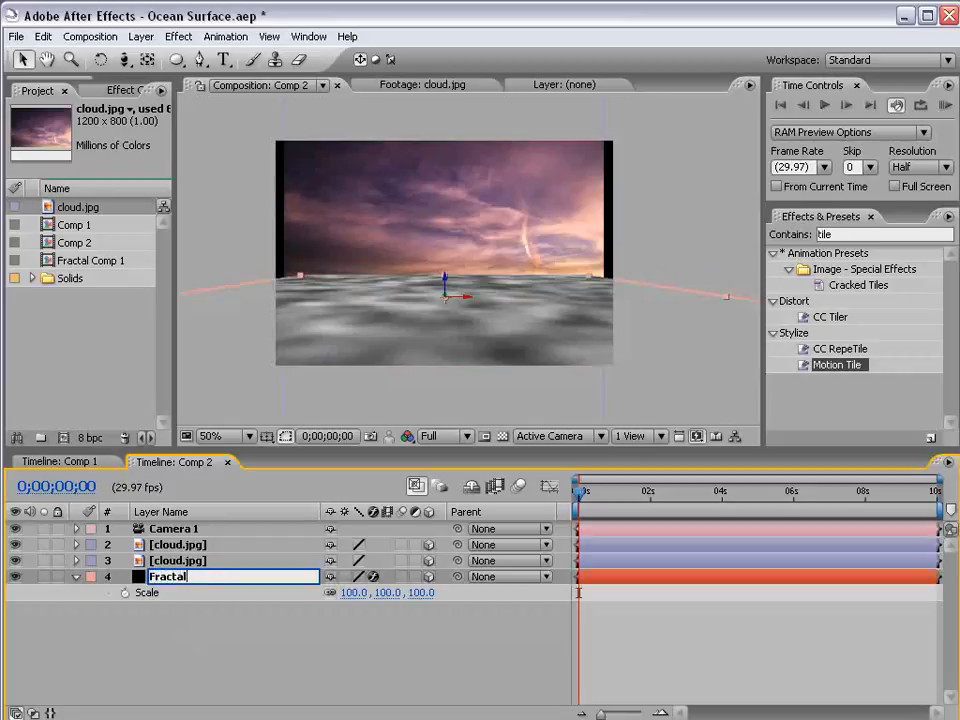
pyautogui.press('Return')
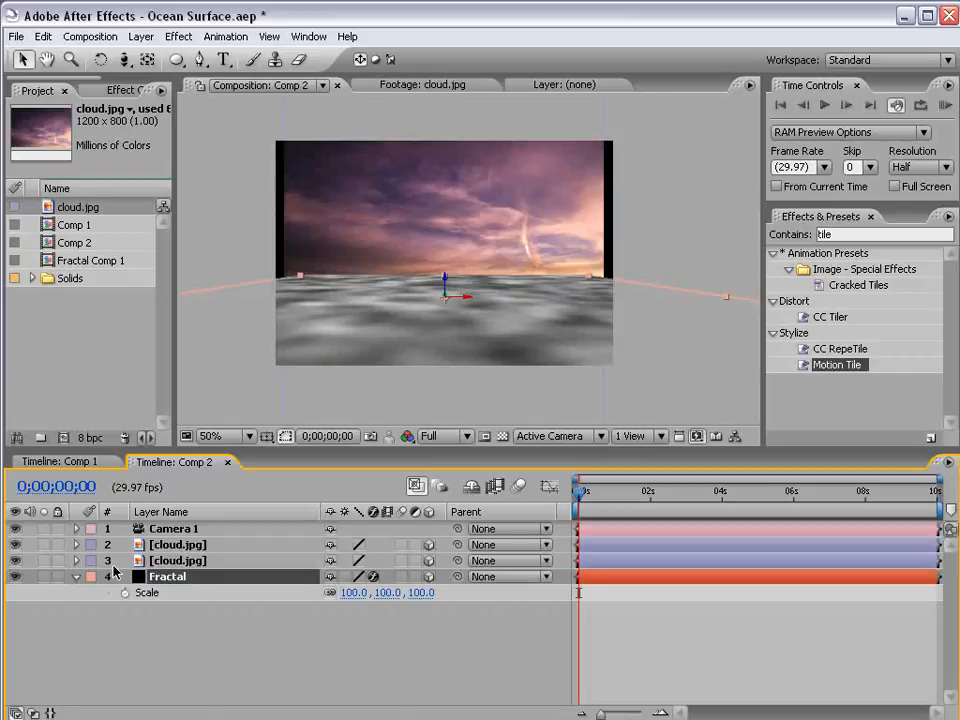
# - Pre-compose the Fractal layer as Water map, moving all attributes into the new composition, and hide the resulting layer
pyautogui.click(141, 36)
pyautogui.click(175, 521)
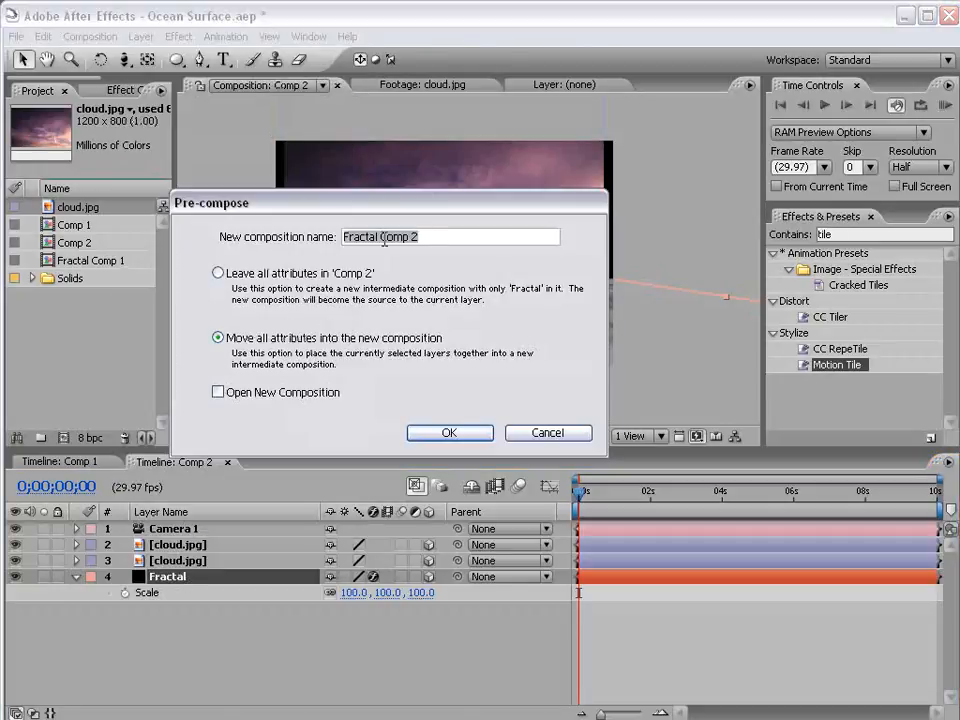
pyautogui.write('Water map')
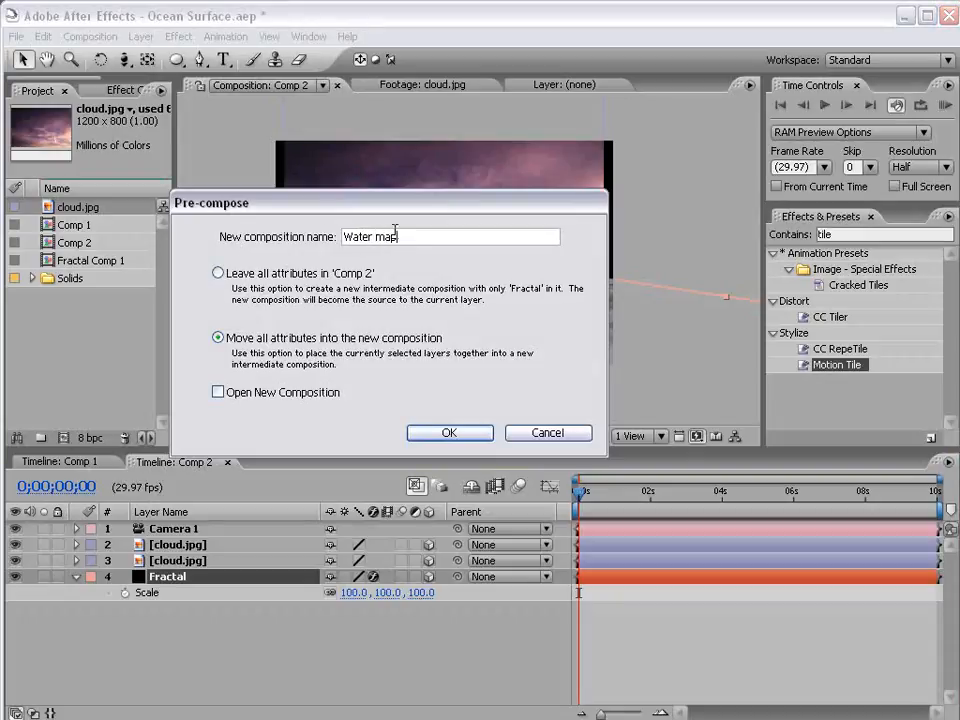
pyautogui.click(438, 433)
pyautogui.click(121, 615)
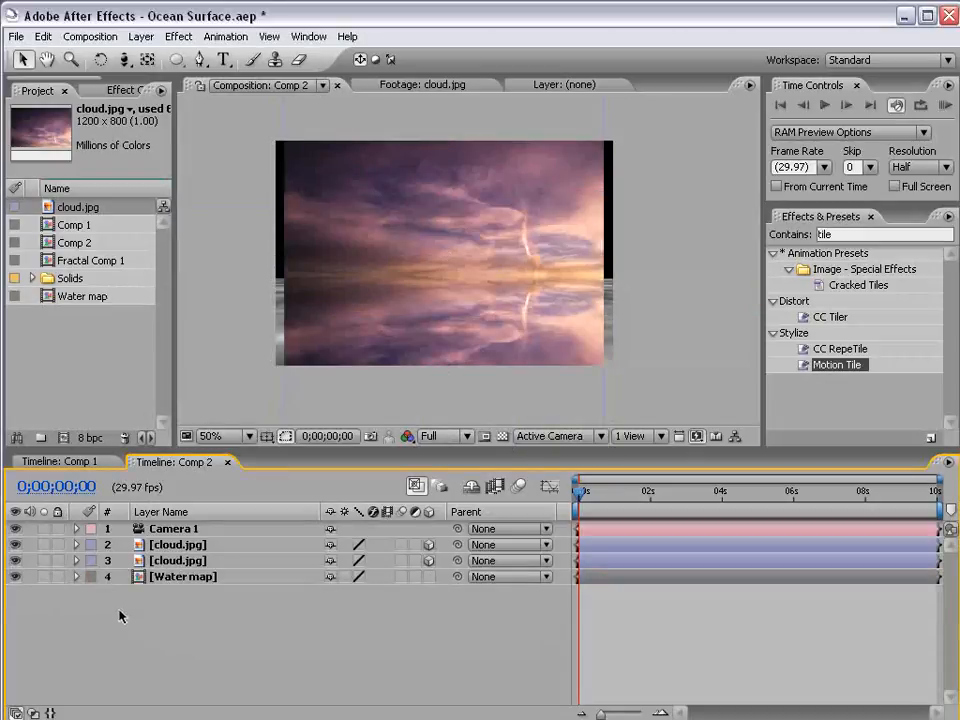
pyautogui.click(15, 577)
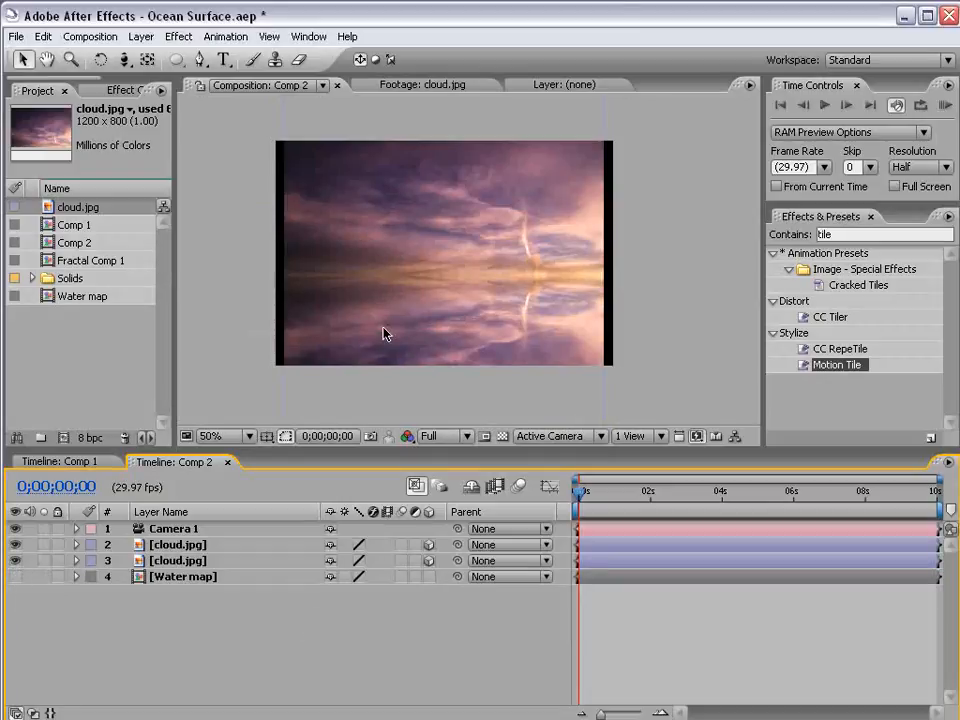
# - Add a new adjustment layer above the camera and apply the Displacement Map distort effect to it
pyautogui.click(143, 37)
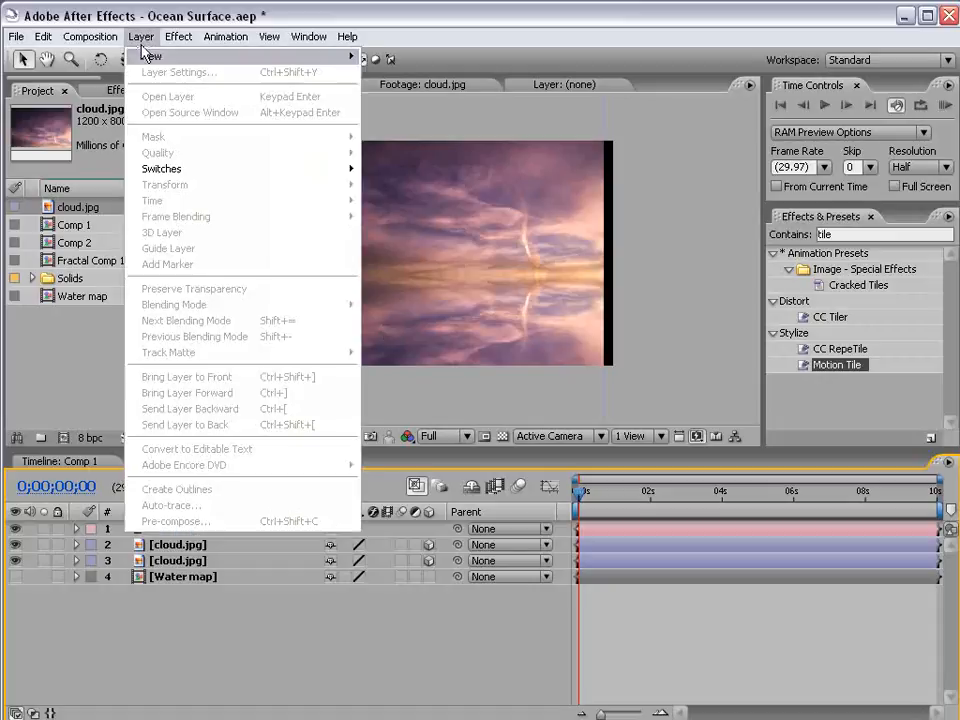
pyautogui.moveTo(160, 56)
pyautogui.click(445, 139)
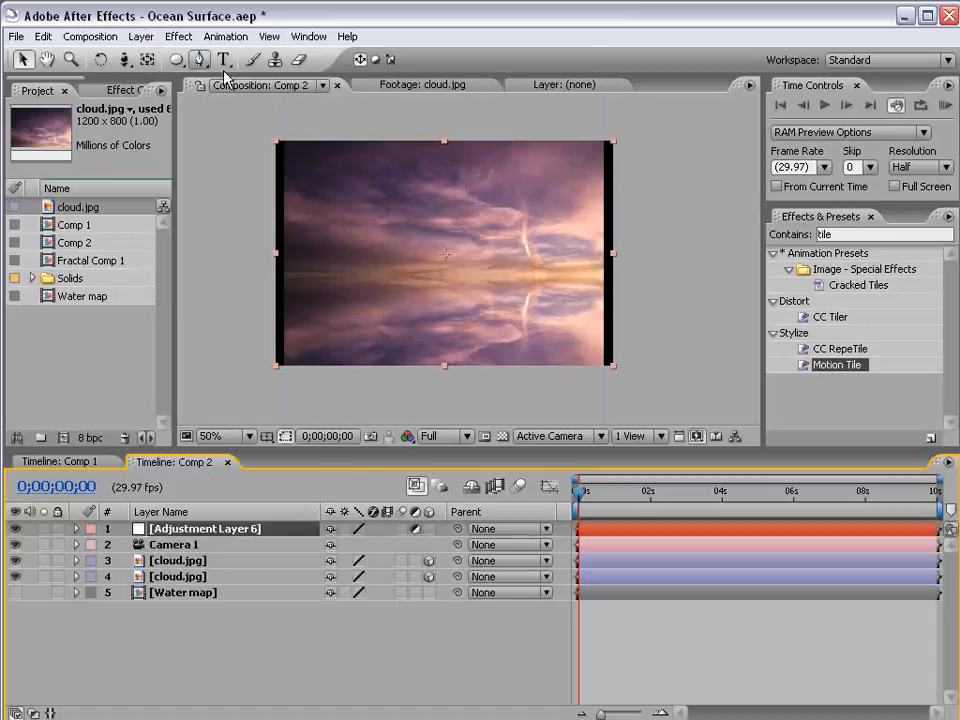
pyautogui.click(180, 37)
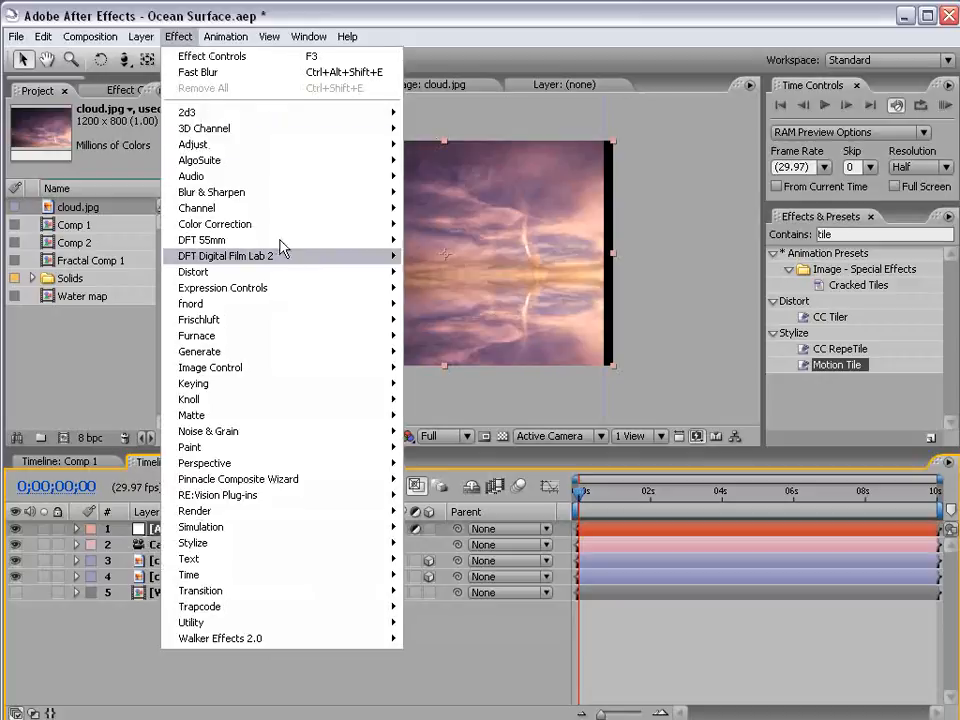
pyautogui.moveTo(332, 271)
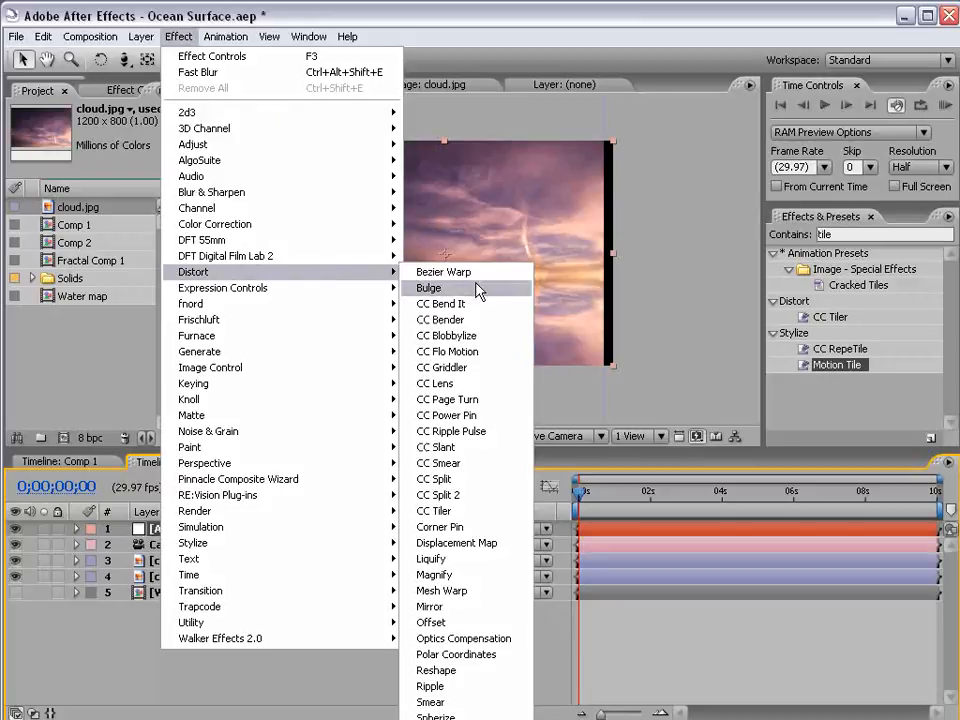
pyautogui.click(511, 543)
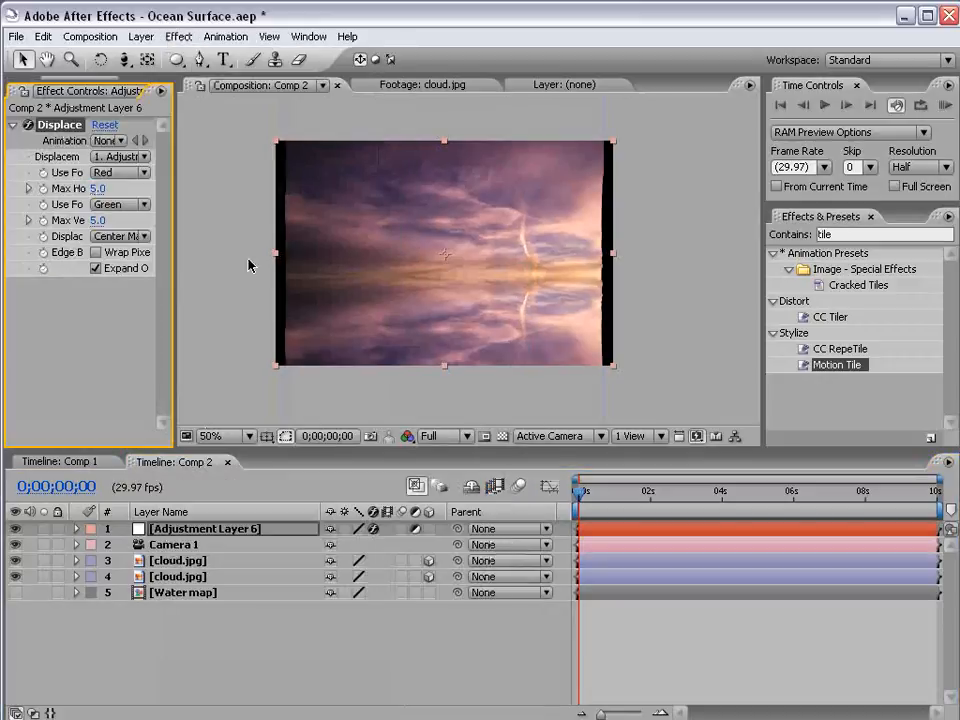
# - Set the displacement map layer to Water map, with maximum horizontal displacement 50 and maximum vertical displacement 107
pyautogui.moveTo(173, 100); pyautogui.dragTo(259, 165)
pyautogui.click(125, 157)
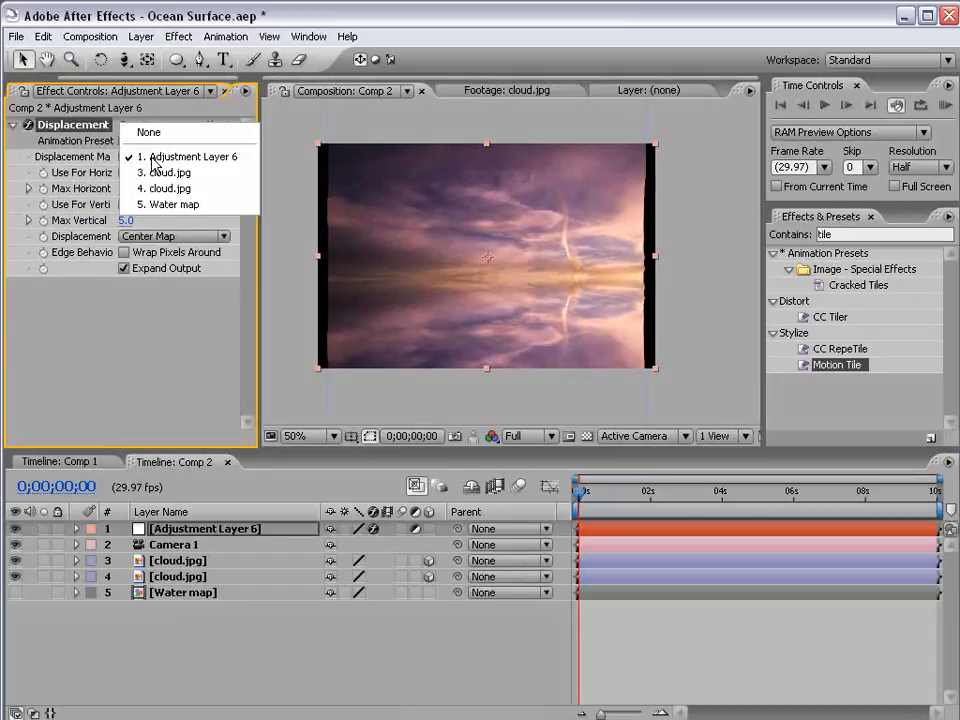
pyautogui.click(189, 206)
pyautogui.moveTo(262, 236); pyautogui.dragTo(283, 236)
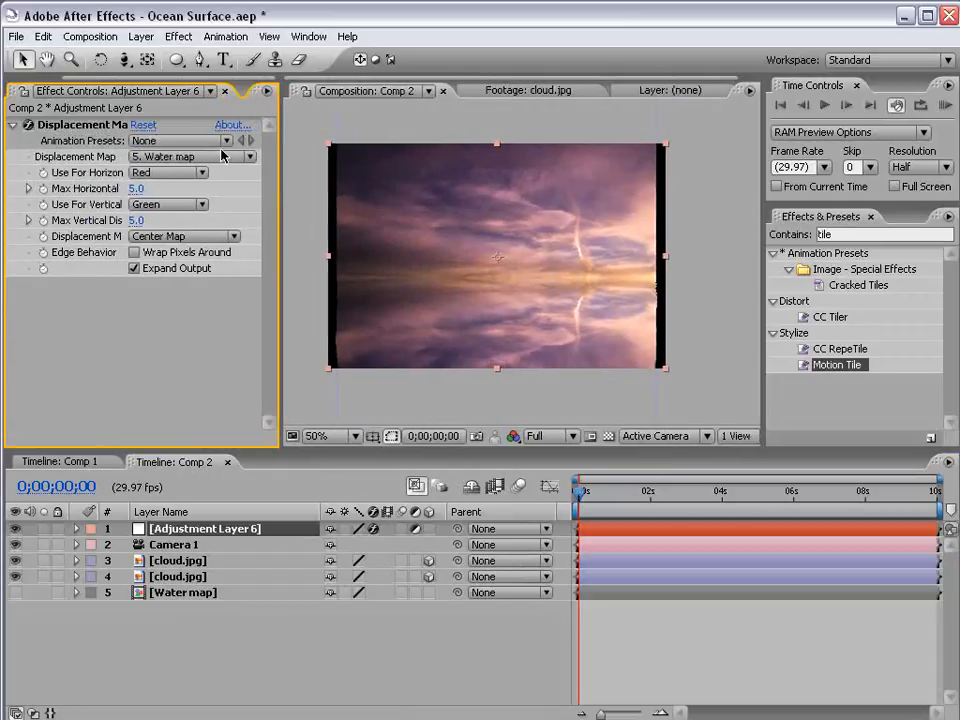
pyautogui.moveTo(135, 188); pyautogui.dragTo(178, 188)
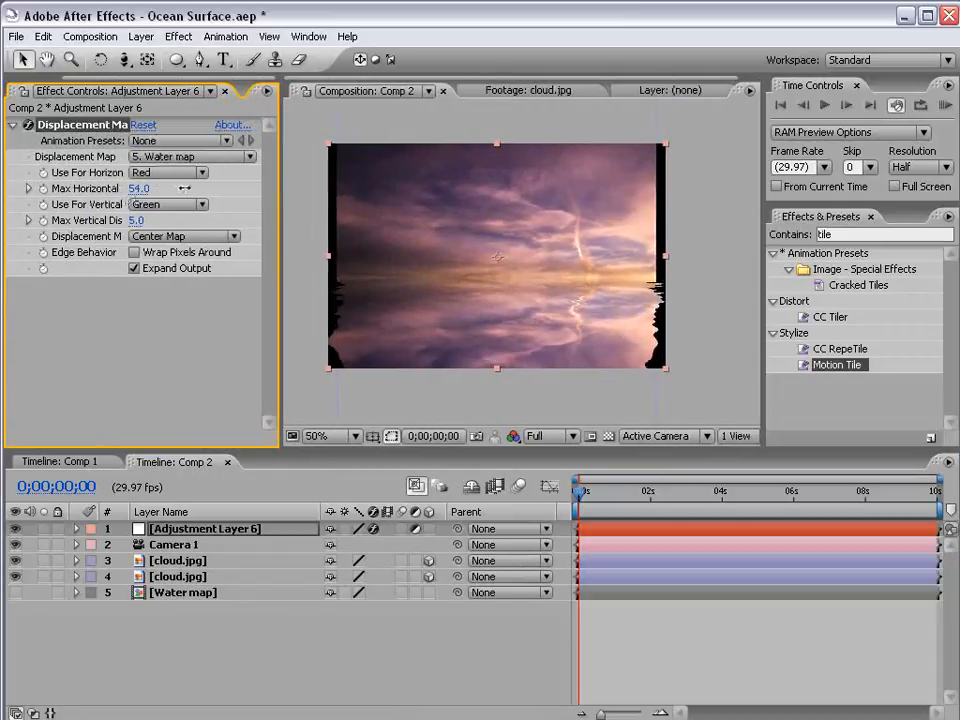
pyautogui.moveTo(135, 220); pyautogui.dragTo(227, 212)
pyautogui.press('F2')
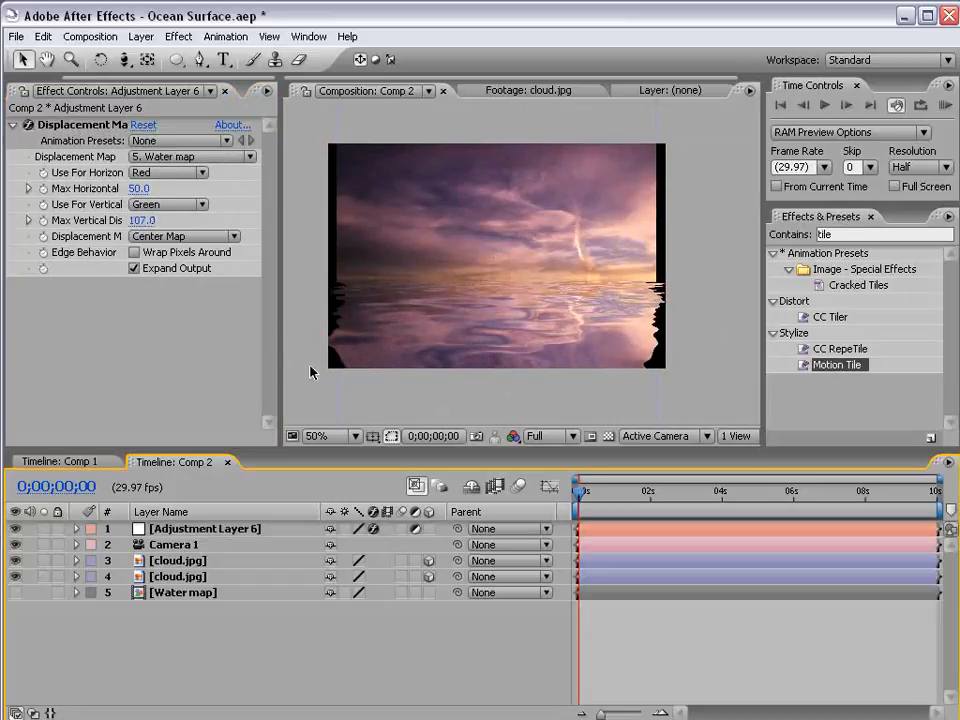
# - Rename the upright cloud layer Top and the flipped cloud layer Bottom
pyautogui.click(165, 560)
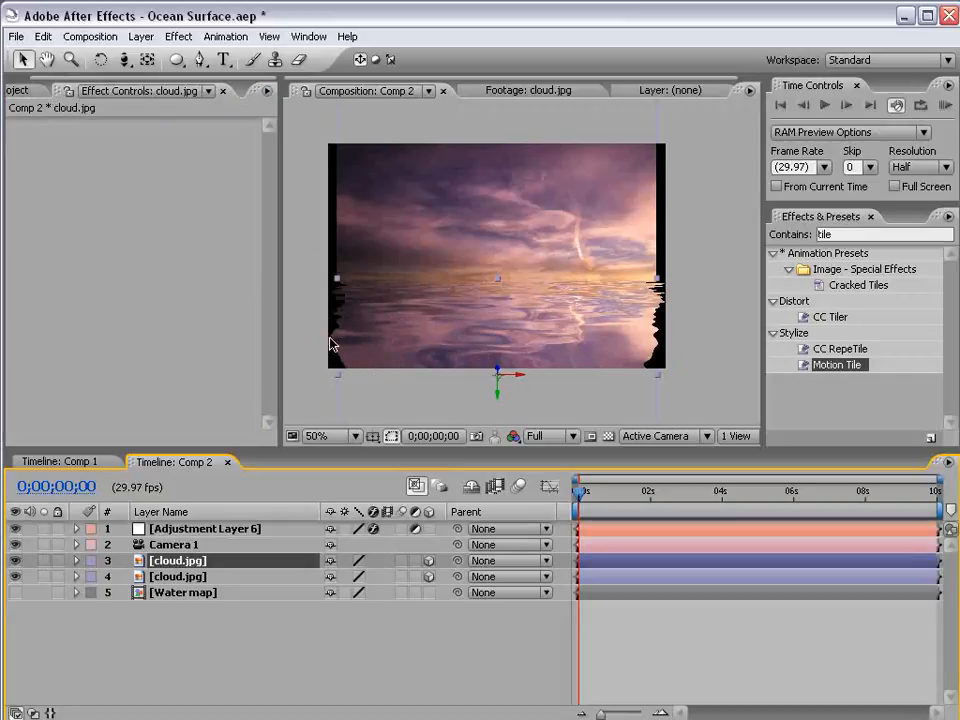
pyautogui.click(172, 577)
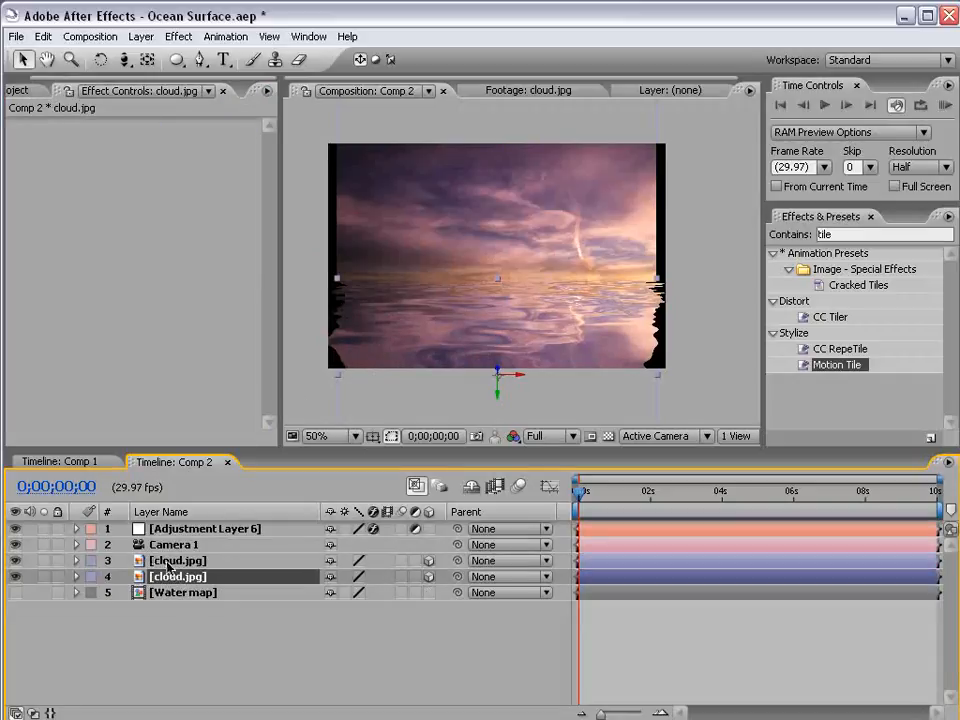
pyautogui.press('Return')
pyautogui.write('Top')
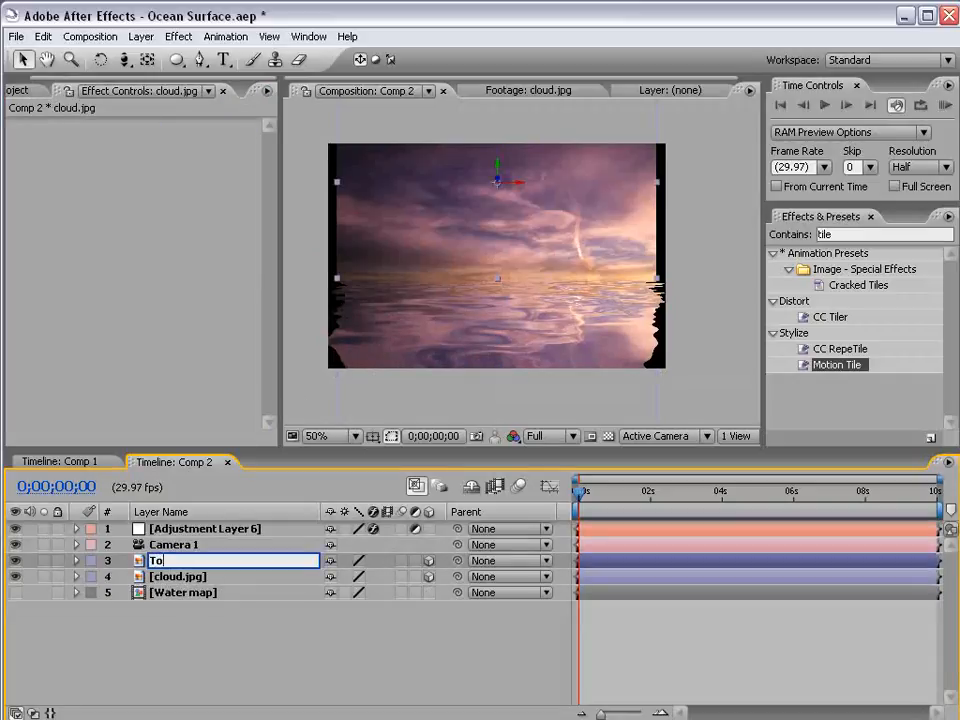
pyautogui.press('Return')
pyautogui.click(172, 577)
pyautogui.press('Return')
pyautogui.write('B')
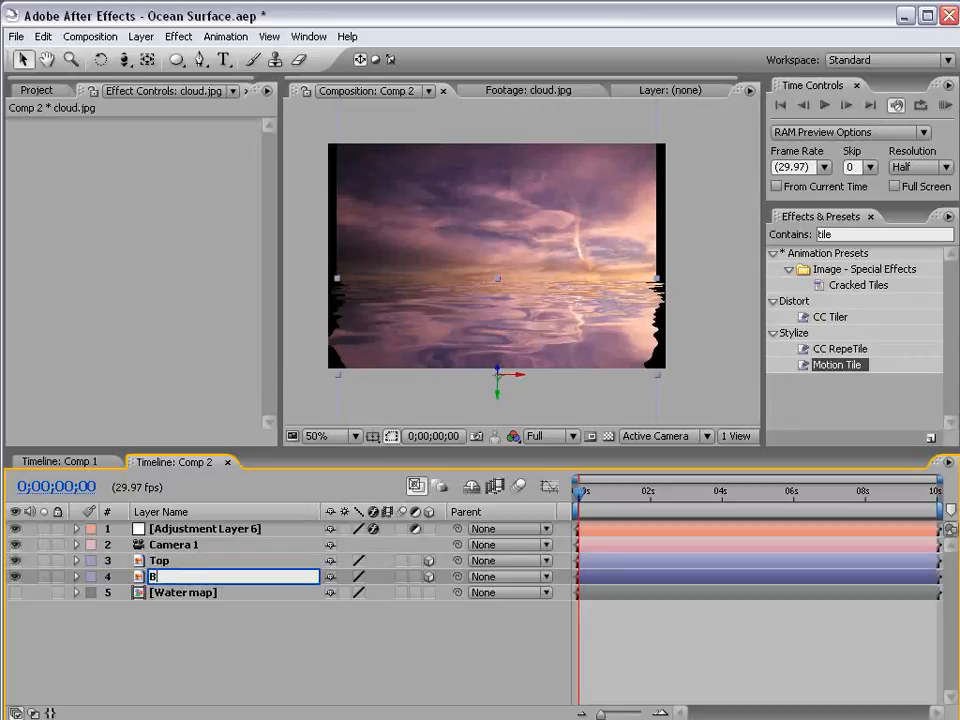
pyautogui.write('ottom')
pyautogui.press('Return')
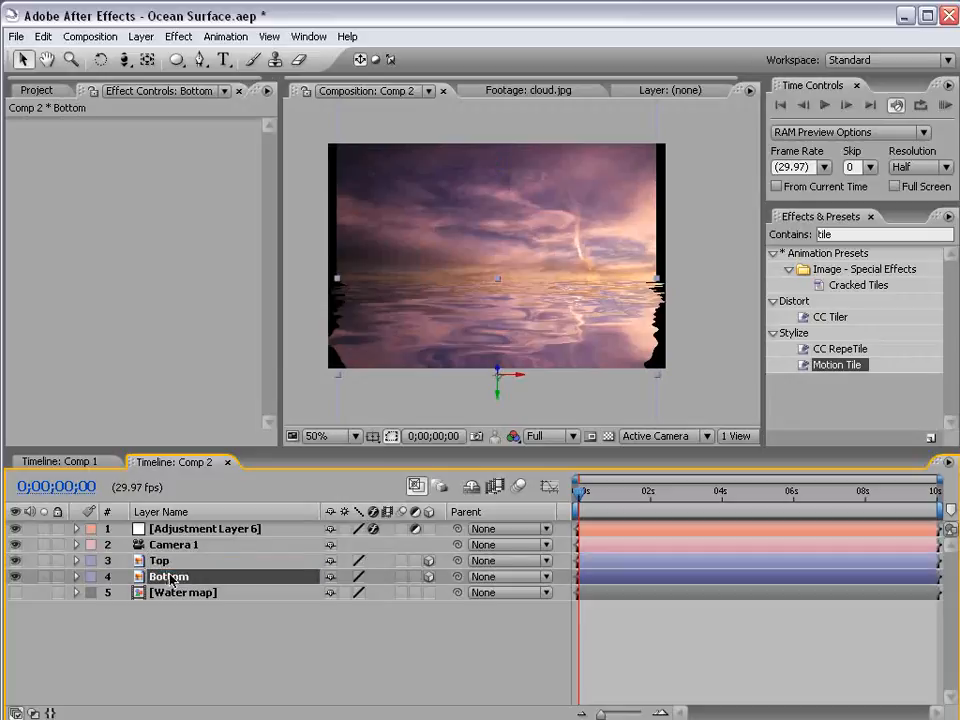
# - Parent the Bottom cloud layer to the Top layer
pyautogui.moveTo(458, 577); pyautogui.dragTo(153, 567)
pyautogui.click(153, 563)
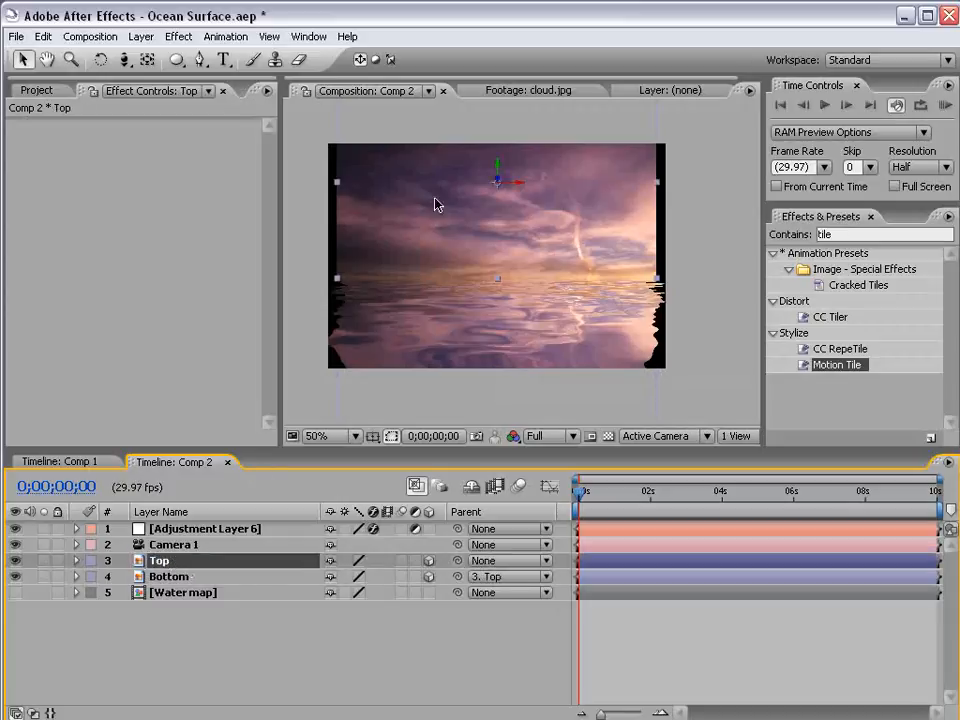
pyautogui.click(532, 187)
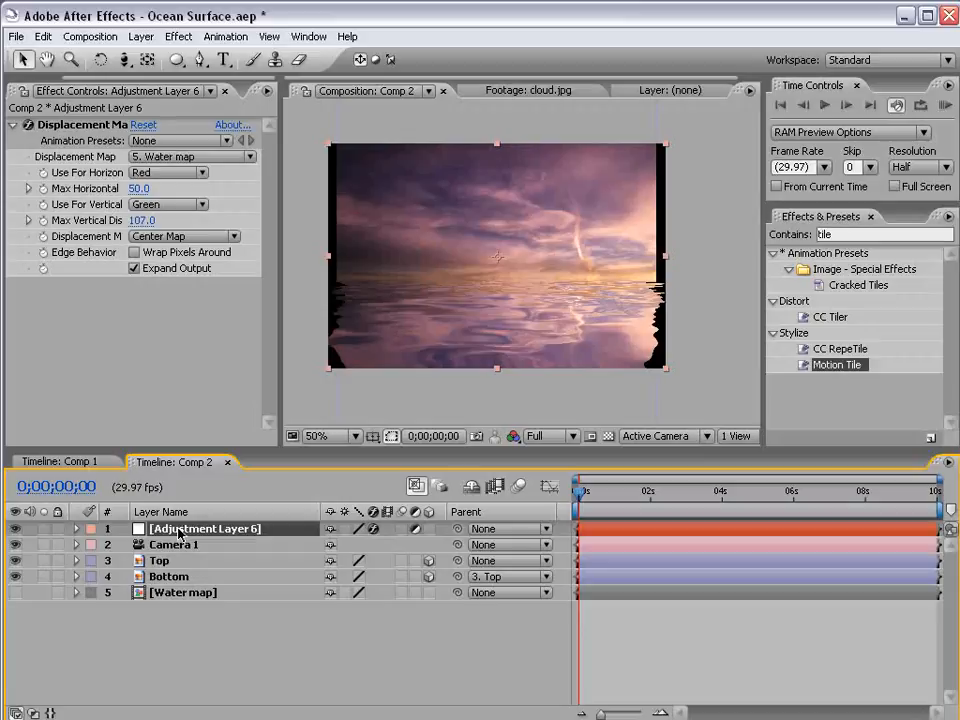
# - Rename the adjustment layer Displace and place it between the Top and Bottom layers so only the reflection is distorted
pyautogui.press('Return')
pyautogui.write('Displace')
pyautogui.press('Return')
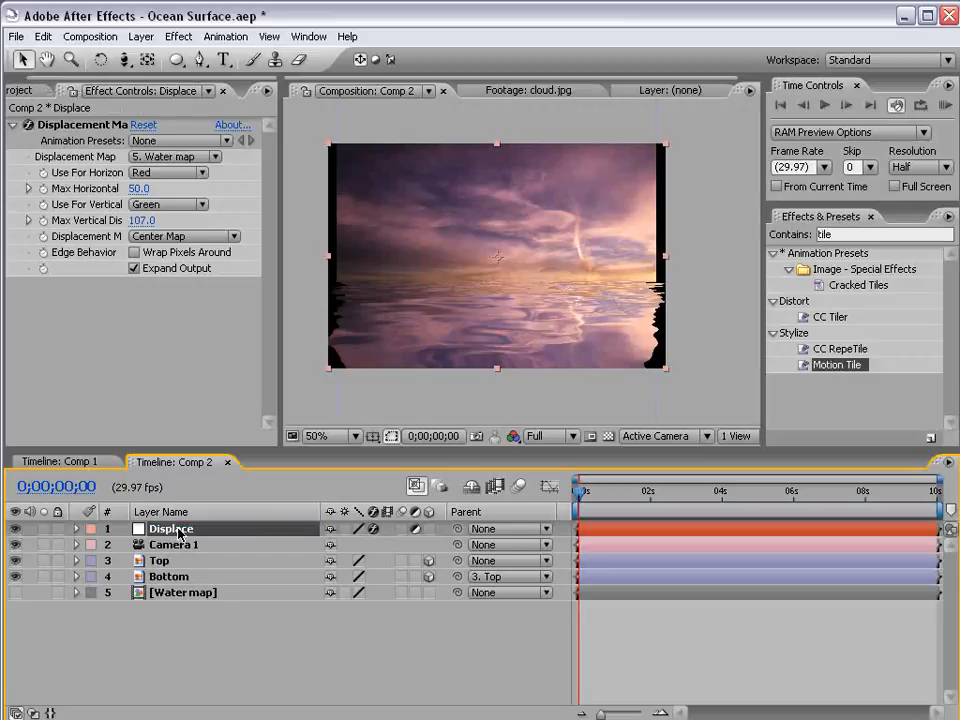
pyautogui.moveTo(166, 536); pyautogui.dragTo(166, 566)
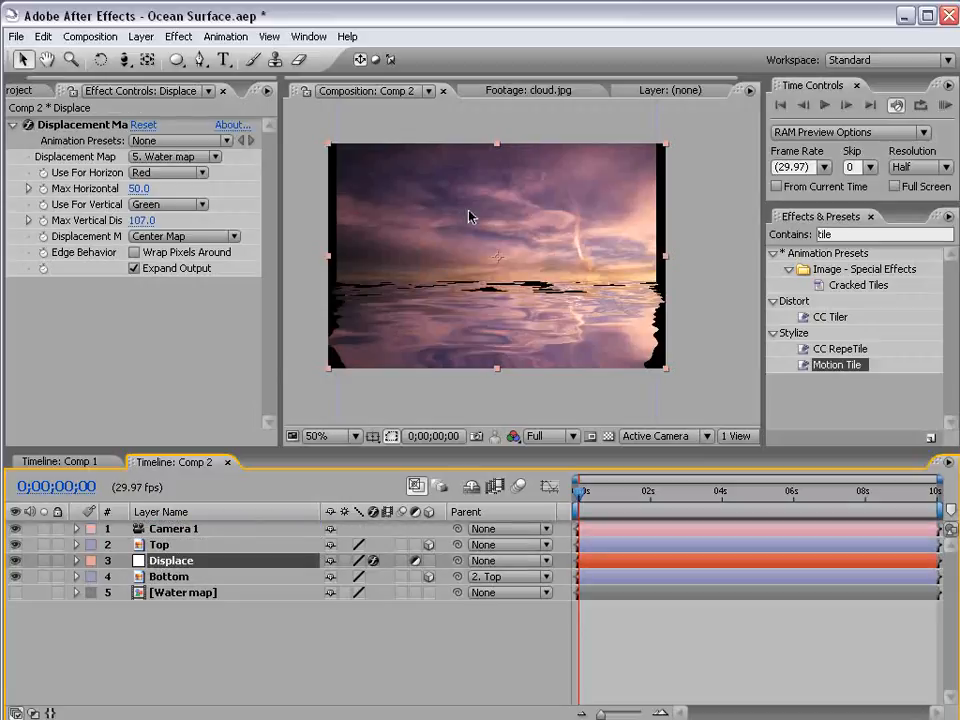
pyautogui.press('.')
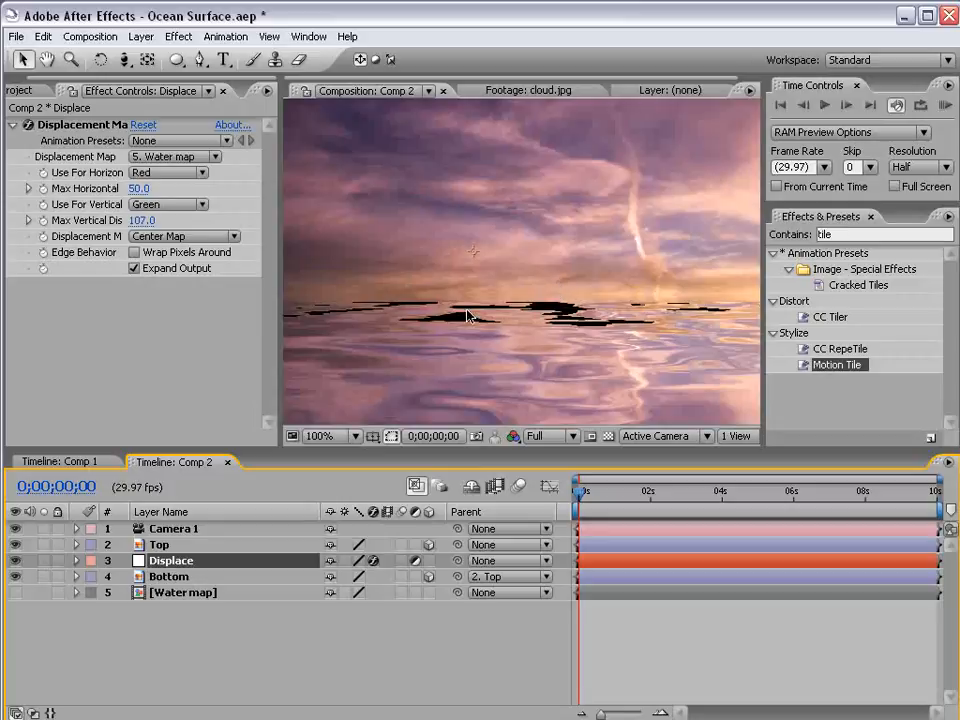
pyautogui.press(',')
# - Find the Motion Tile effect by searching for "tile" and apply it to the Bottom layer
pyautogui.click(166, 577)
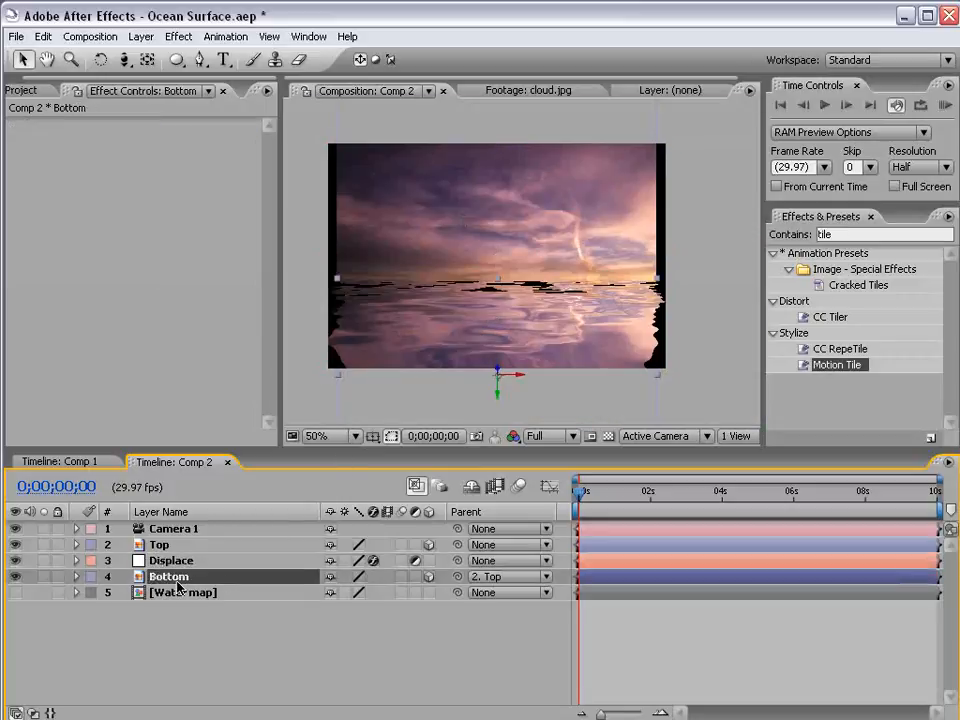
pyautogui.moveTo(832, 234); pyautogui.dragTo(690, 229)
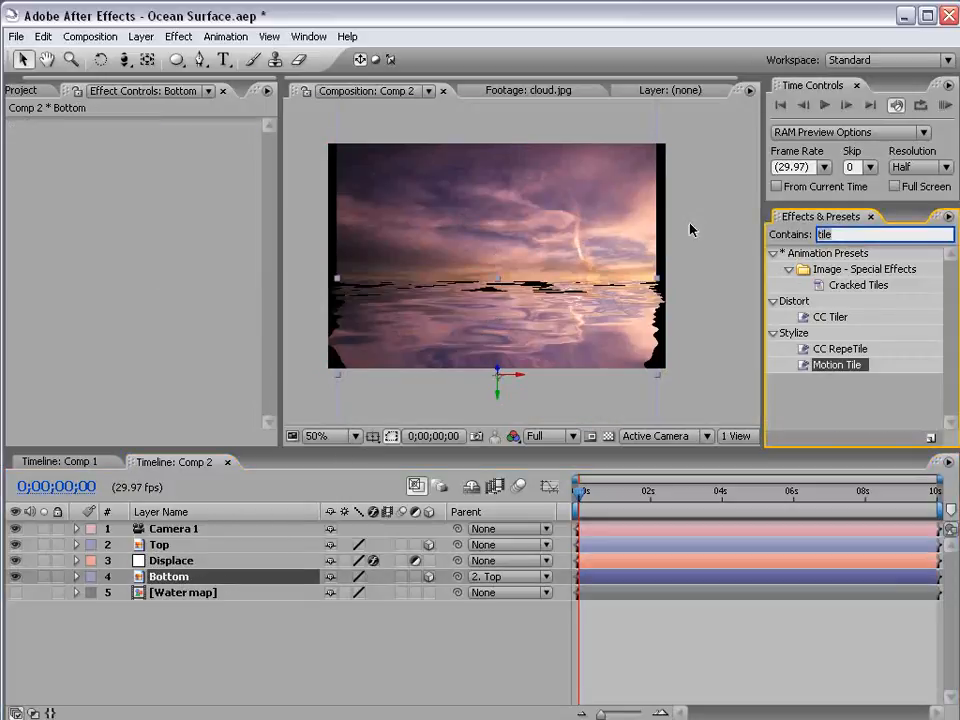
pyautogui.write('tile')
pyautogui.click(829, 381)
pyautogui.moveTo(840, 367); pyautogui.dragTo(178, 580)
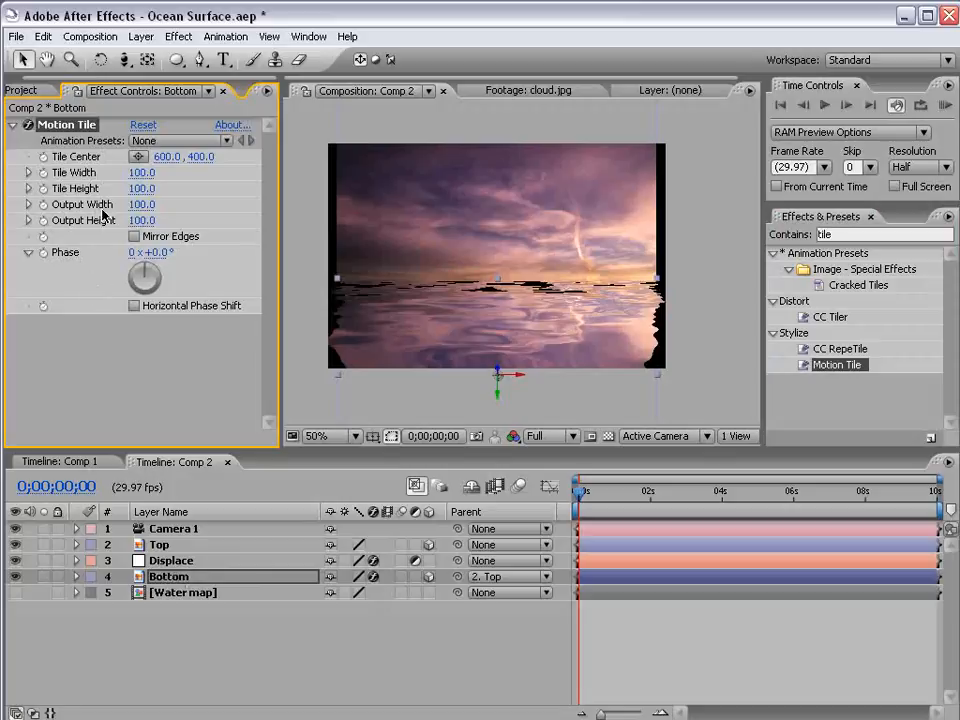
# - Set the Motion Tile output height to 150 and enable Mirror Edges on the Bottom layer
pyautogui.click(138, 220)
pyautogui.write('150')
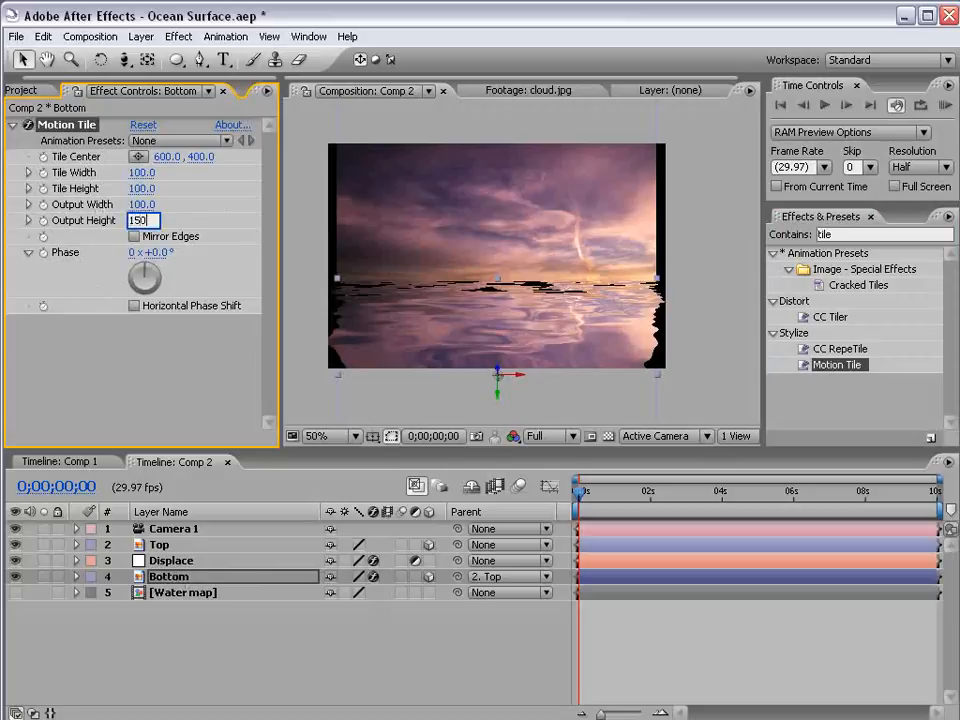
pyautogui.press('Return')
pyautogui.click(133, 237)
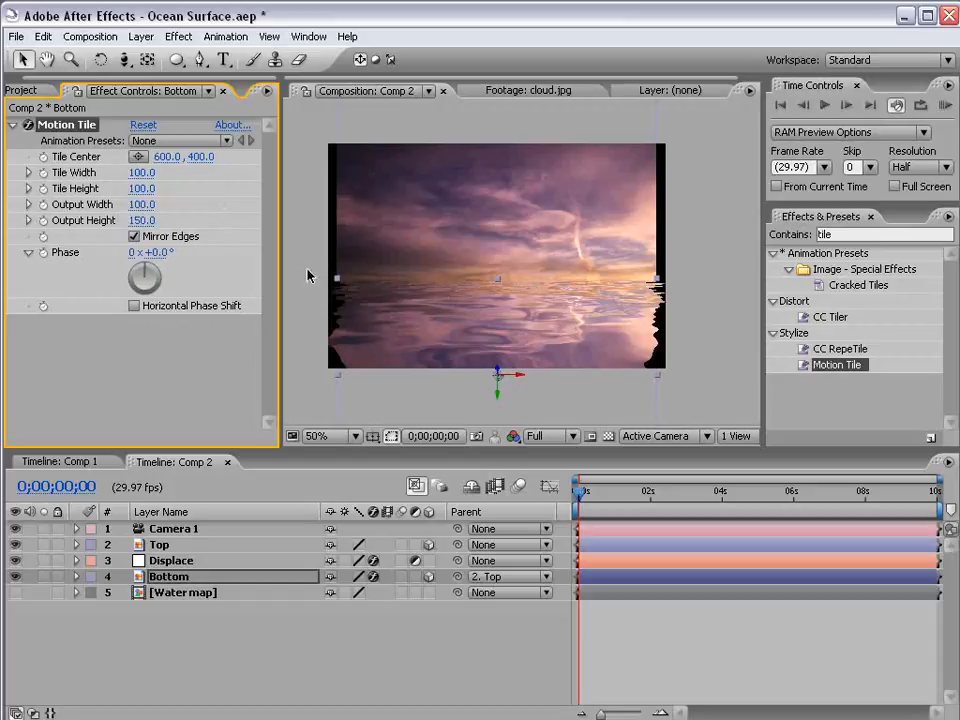
pyautogui.click(651, 644)
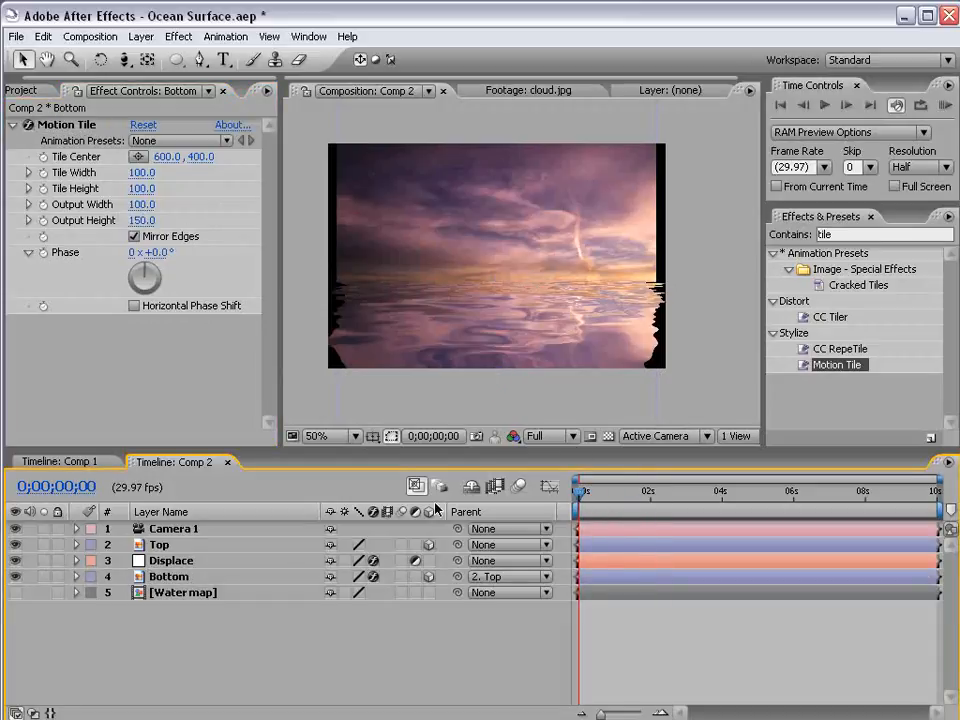
# - Orbit the camera around the scene to check the displaced reflection from other angles
pyautogui.press('c')
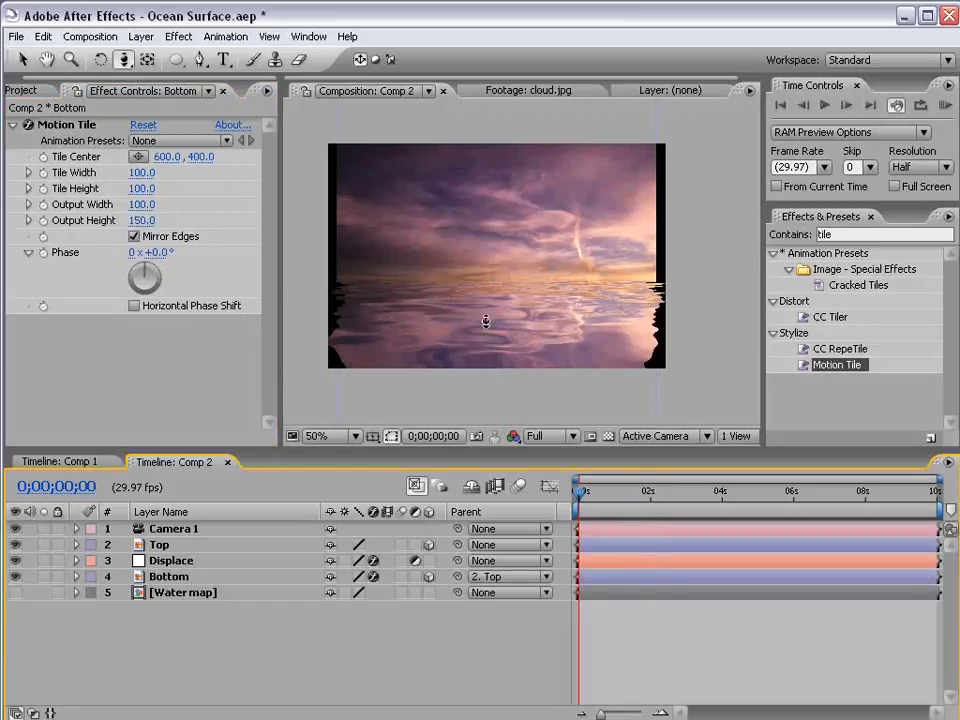
pyautogui.moveTo(489, 321); pyautogui.dragTo(555, 300)
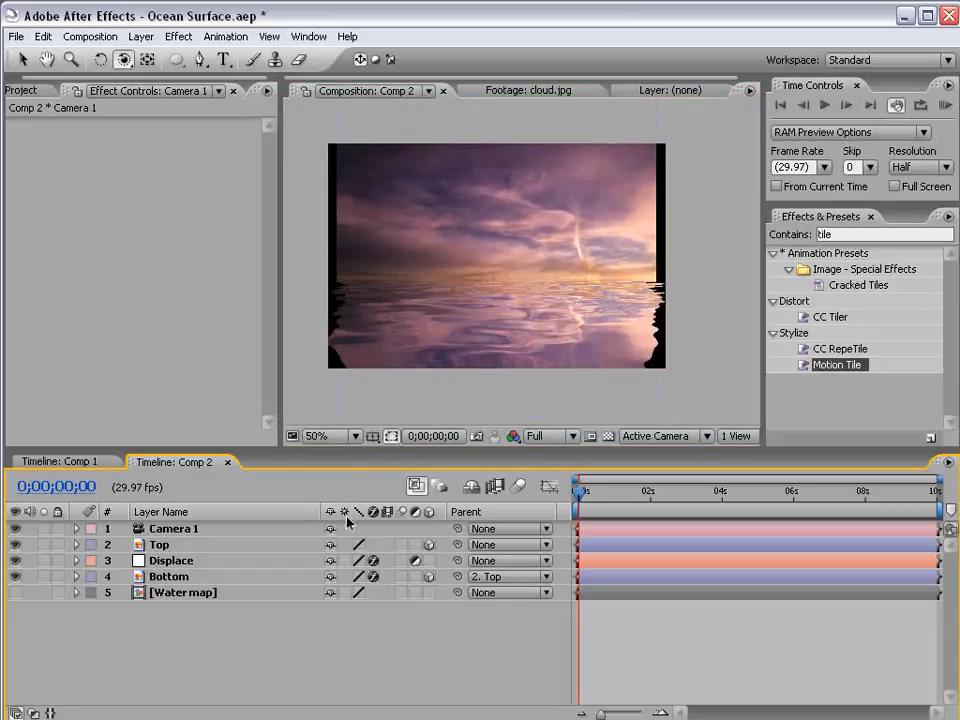
# - Enable Collapse Transformations on the Water map layer, make it visible and soloed, and orbit the camera to examine its perspective
pyautogui.click(198, 595)
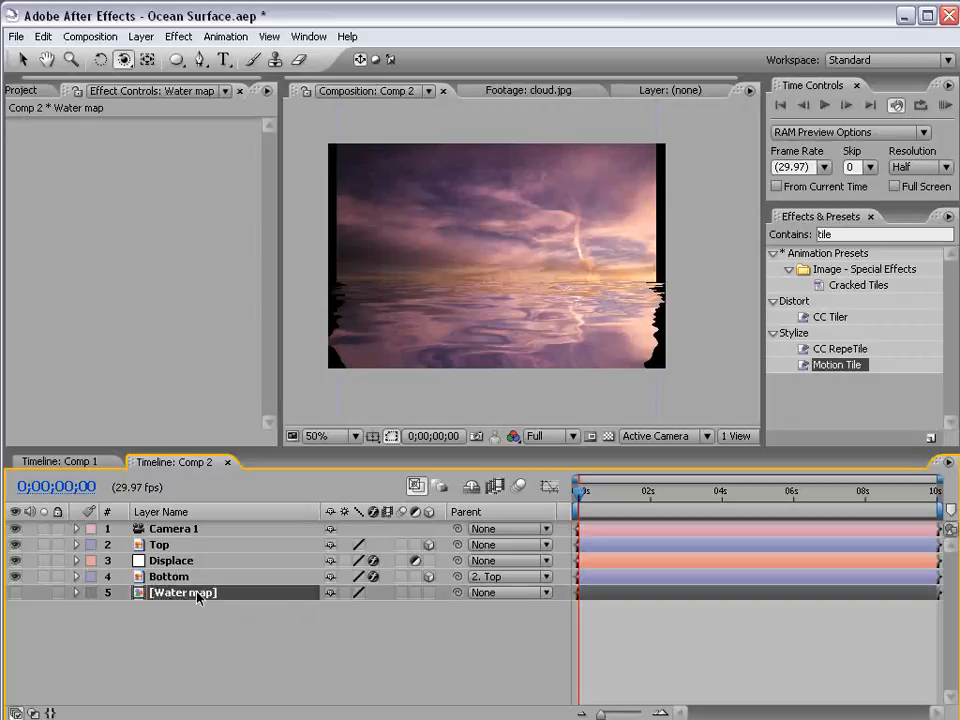
pyautogui.click(345, 592)
pyautogui.click(15, 593)
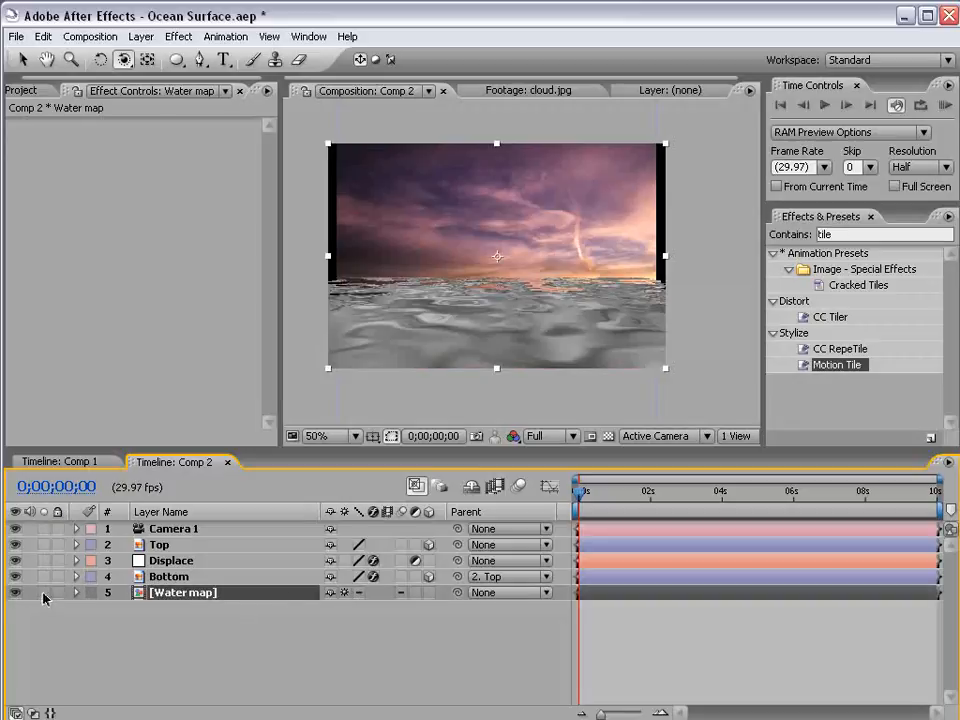
pyautogui.click(43, 593)
pyautogui.moveTo(564, 287); pyautogui.dragTo(546, 316)
pyautogui.hotkey('ctrl', 'z')
# - Turn off Collapse Transformations on Water map and orbit with the layers soloed to compare how the flat map follows the camera
pyautogui.click(352, 593)
pyautogui.click(43, 563)
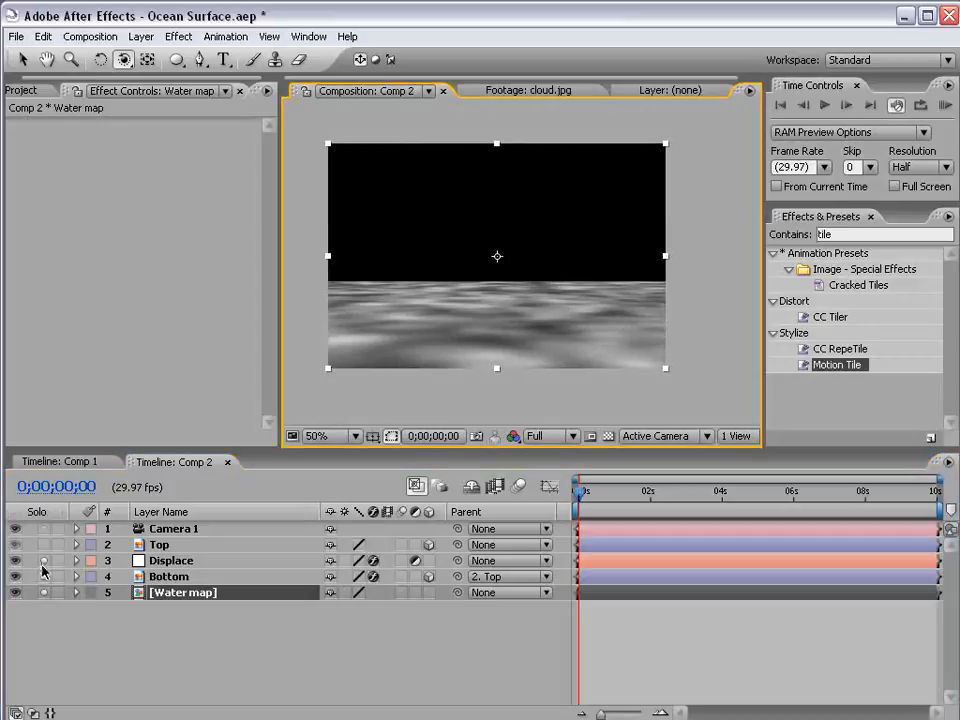
pyautogui.moveTo(42, 567); pyautogui.dragTo(42, 528)
pyautogui.moveTo(570, 285)
pyautogui.mouseDown()
pyautogui.moveTo(534, 304)
pyautogui.moveTo(585, 290)
pyautogui.mouseUp()
pyautogui.hotkey('ctrl', 'z')
pyautogui.moveTo(42, 529); pyautogui.dragTo(35, 598)
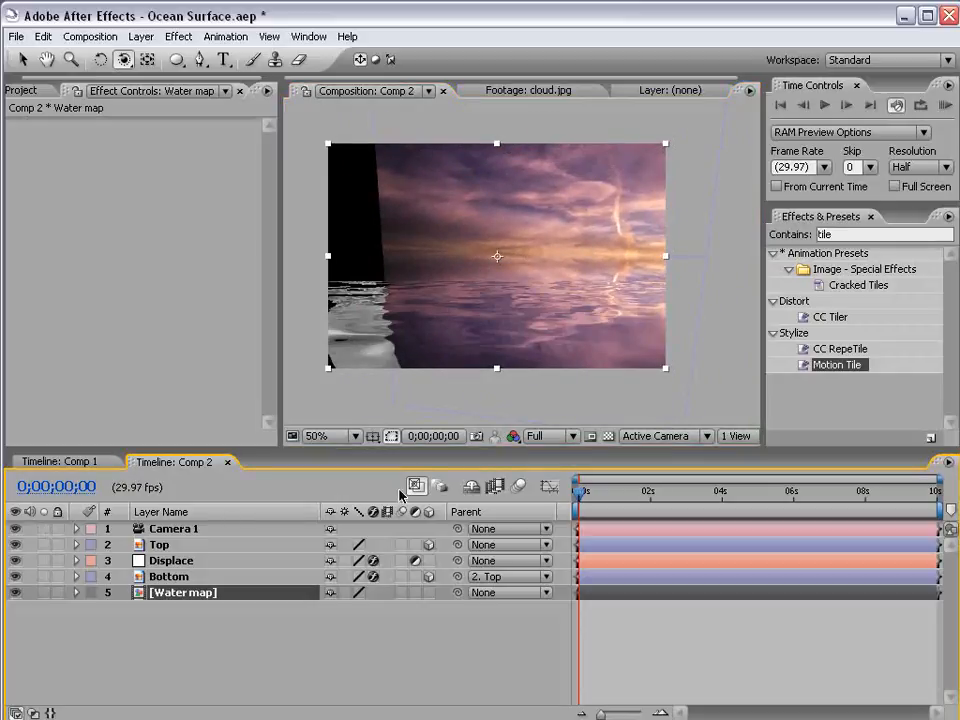
# - Re-enable Collapse Transformations on the Water map layer, hide it, check the reflection, and undo the camera orbit
pyautogui.click(344, 592)
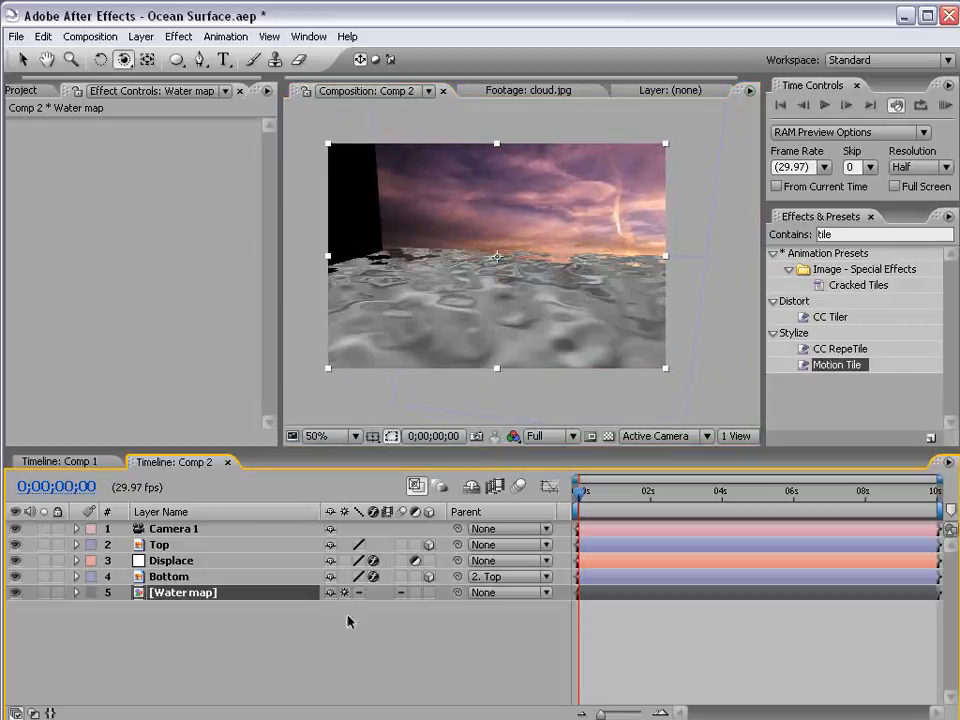
pyautogui.click(15, 593)
pyautogui.moveTo(388, 274); pyautogui.dragTo(507, 275)
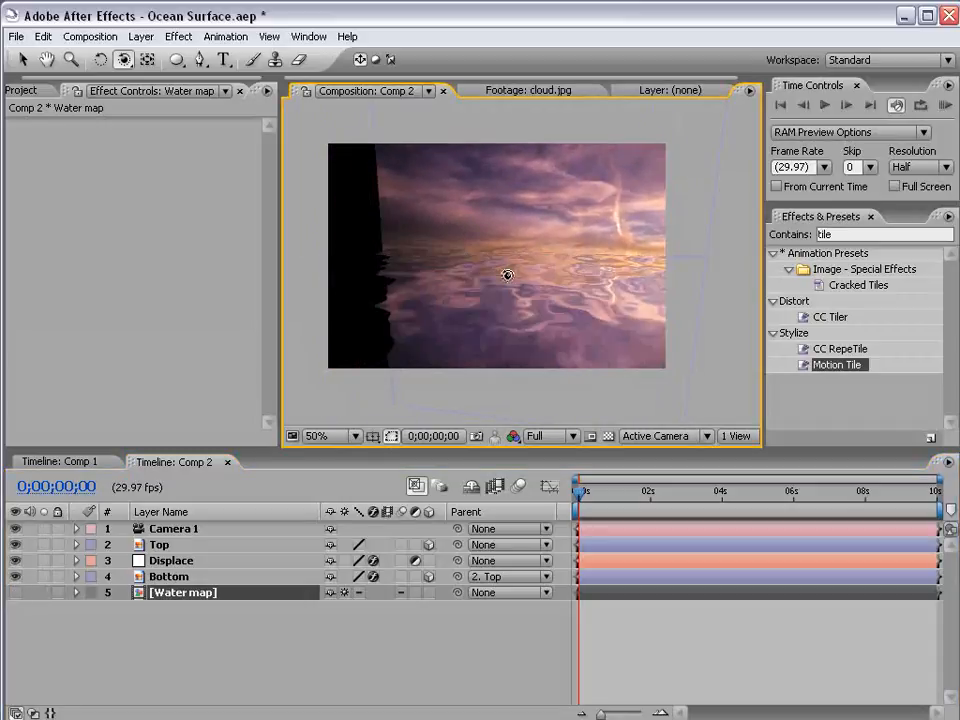
pyautogui.hotkey('ctrl', 'alt', 'shift', 'v')
pyautogui.hotkey('ctrl', 'z')
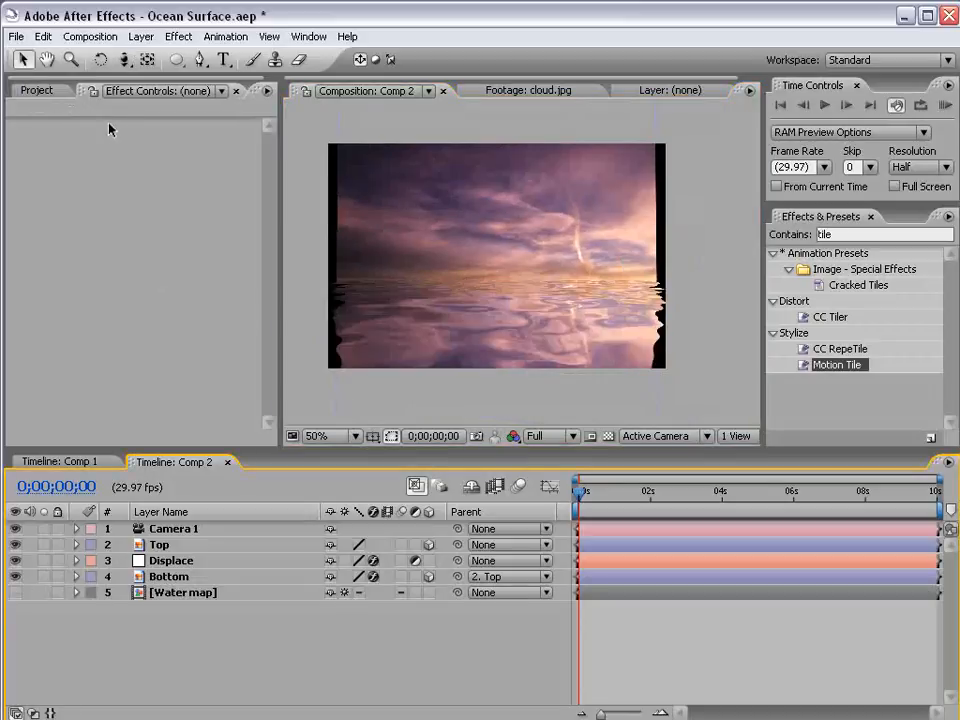
# - Move the camera closer to the scene so the sky and its reflection fill the width of the frame
pyautogui.moveTo(124, 59); pyautogui.dragTo(184, 100)
pyautogui.moveTo(489, 324); pyautogui.dragTo(508, 285)
pyautogui.press('c')
pyautogui.press('v')
pyautogui.click(252, 626)
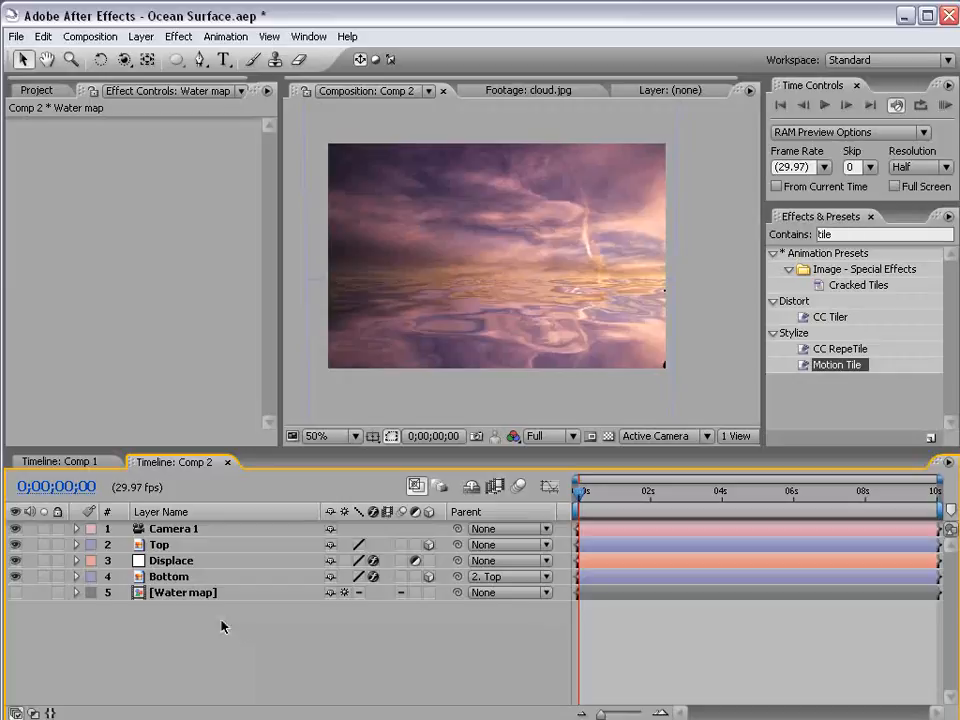
# - Open the Water map composition, test the Fractal layer's Fractal Noise Evolution at 262°, and undo the test
pyautogui.doubleClick(168, 592)
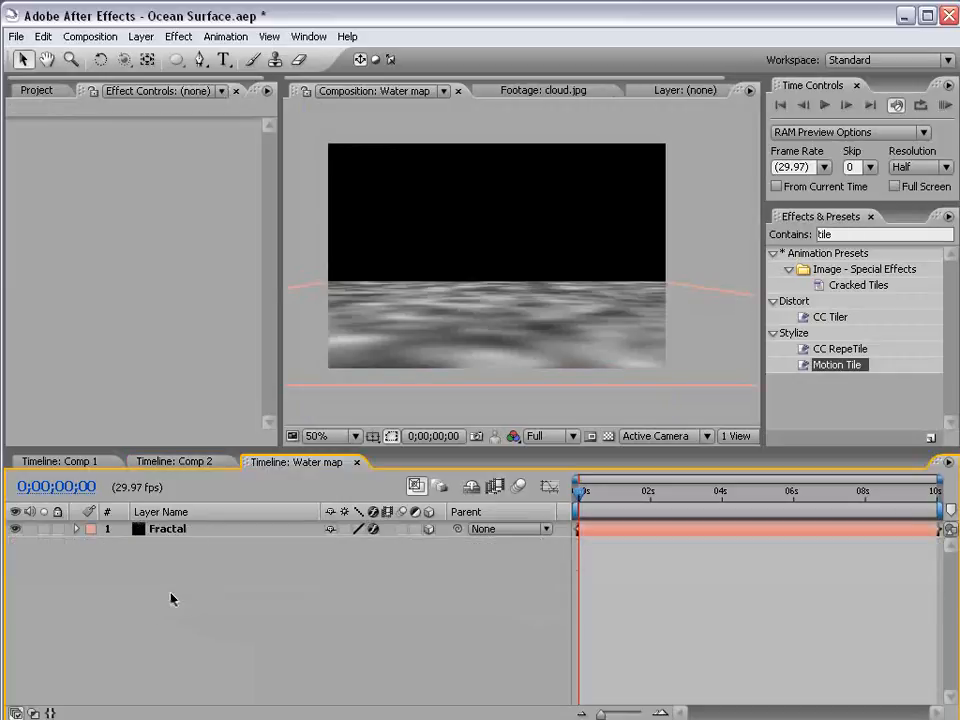
pyautogui.click(168, 529)
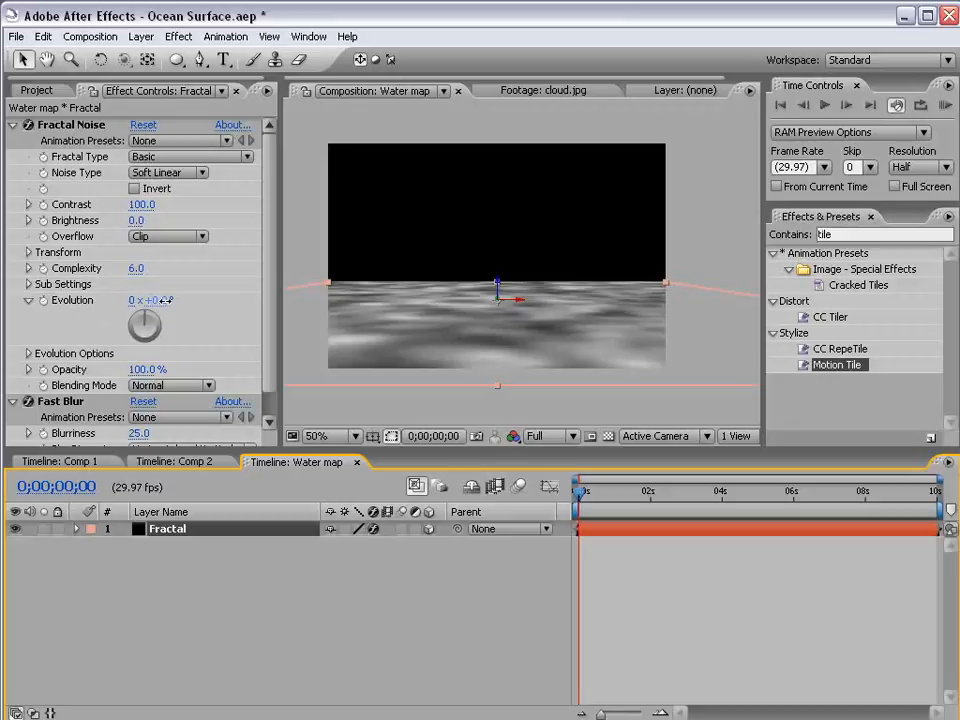
pyautogui.moveTo(150, 300); pyautogui.dragTo(408, 300)
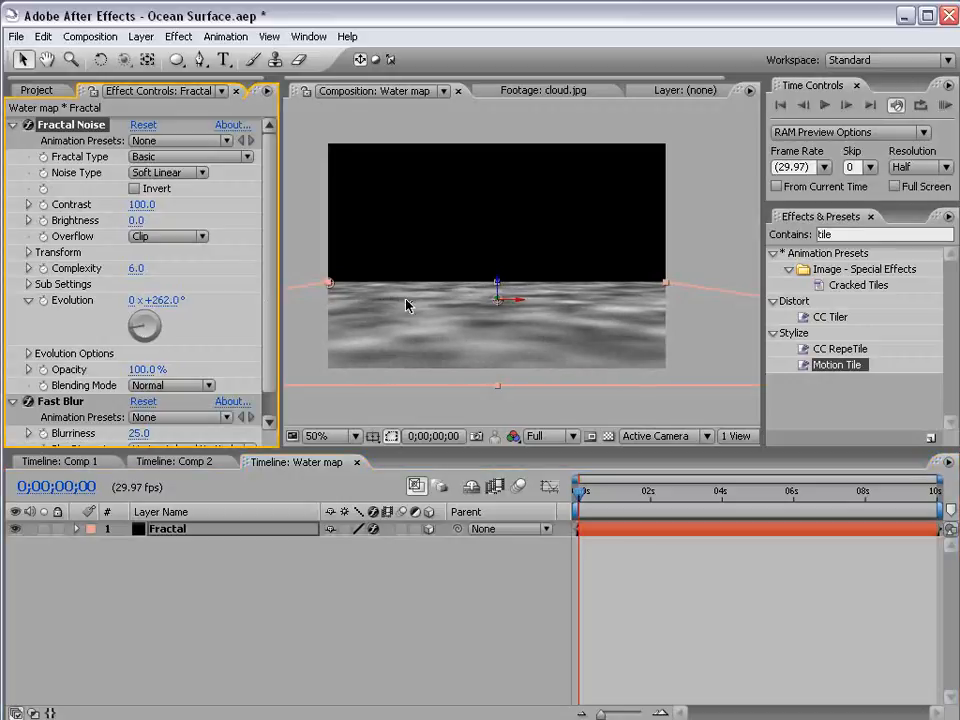
pyautogui.hotkey('ctrl', 'z')
# - Keyframe the Fractal Noise Evolution from 0 at the start to 2 revolutions at 0;00;06;01
pyautogui.click(43, 301)
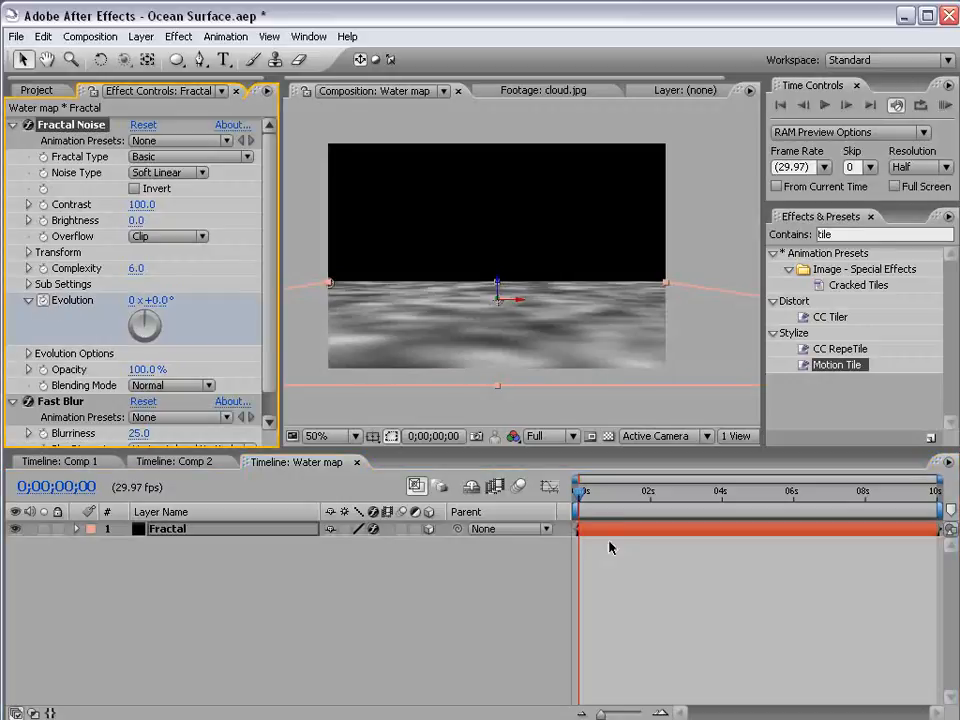
pyautogui.moveTo(606, 490); pyautogui.dragTo(794, 492)
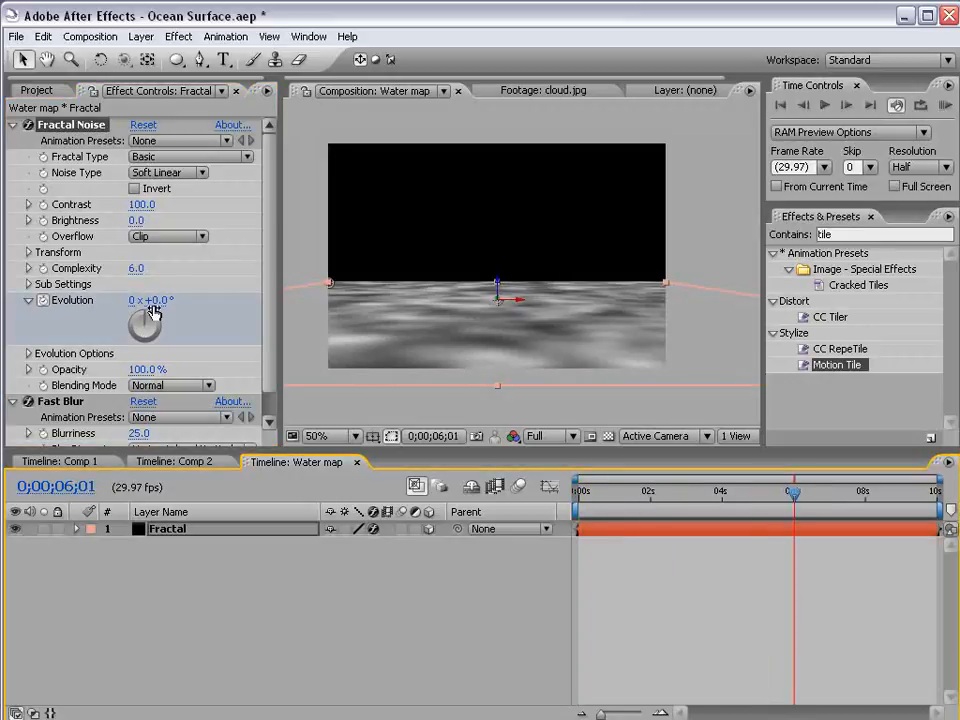
pyautogui.click(132, 300)
pyautogui.write('2')
pyautogui.press('Return')
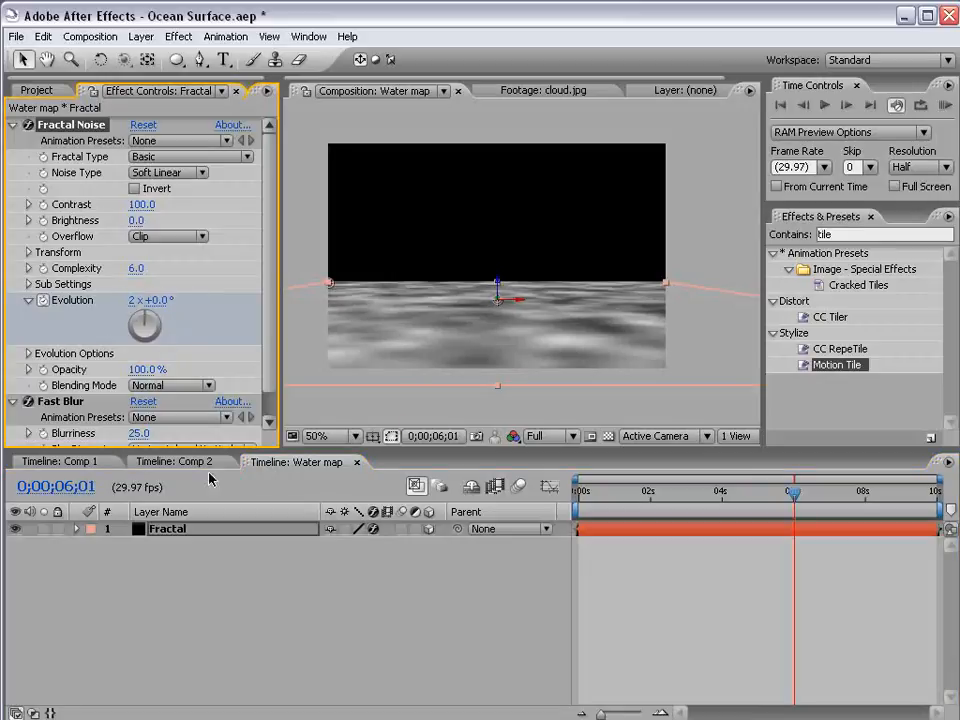
# - Close the Water map composition and RAM-preview the animated ripples in Comp 2
pyautogui.click(358, 463)
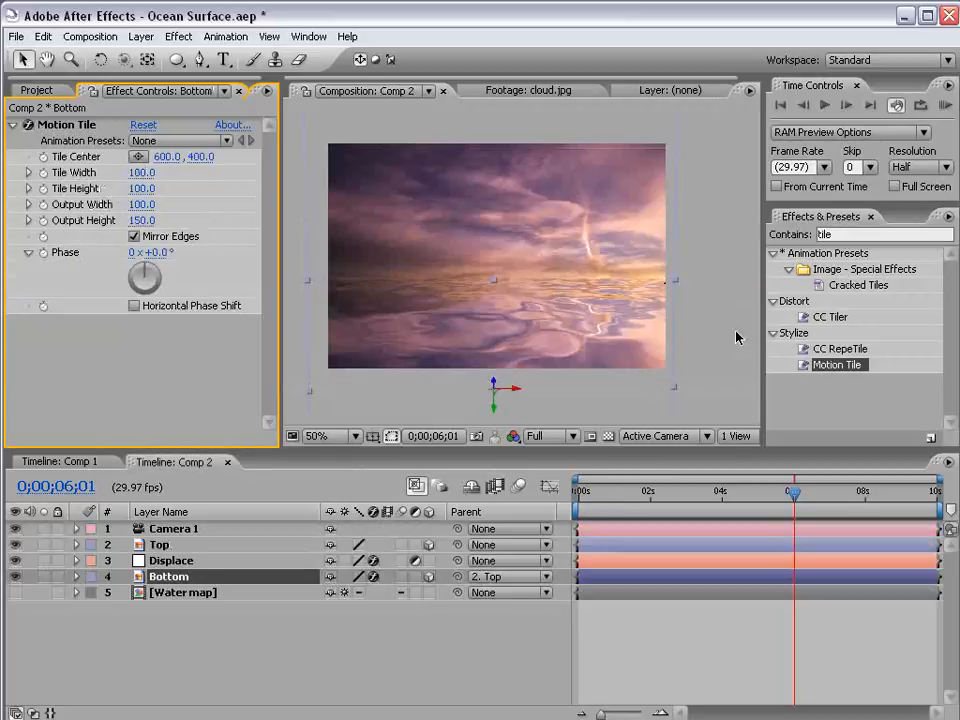
pyautogui.press('KP_0')
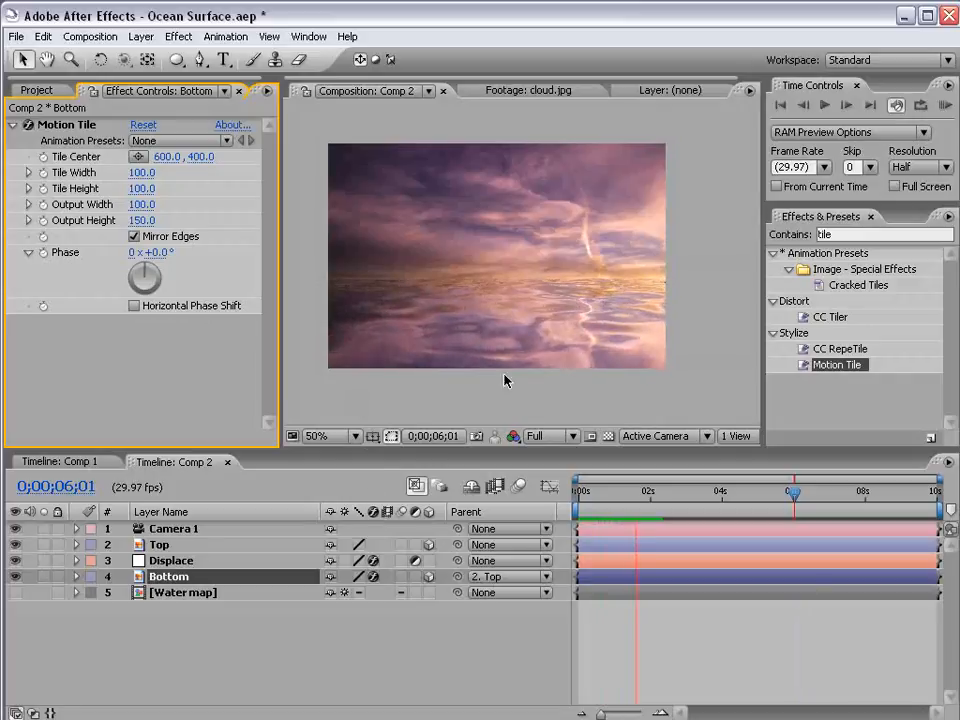
pyautogui.press('space')
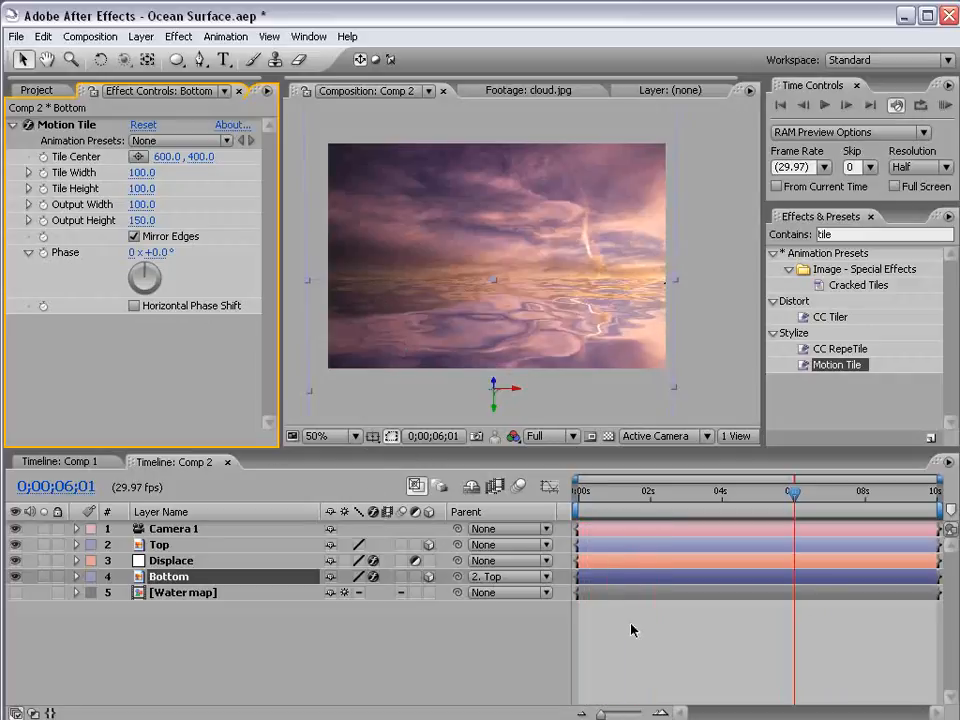
# - Review the Displace layer's displacement settings and the Water map animation at 0;00;01;05, ending back in Comp 2
pyautogui.click(175, 593)
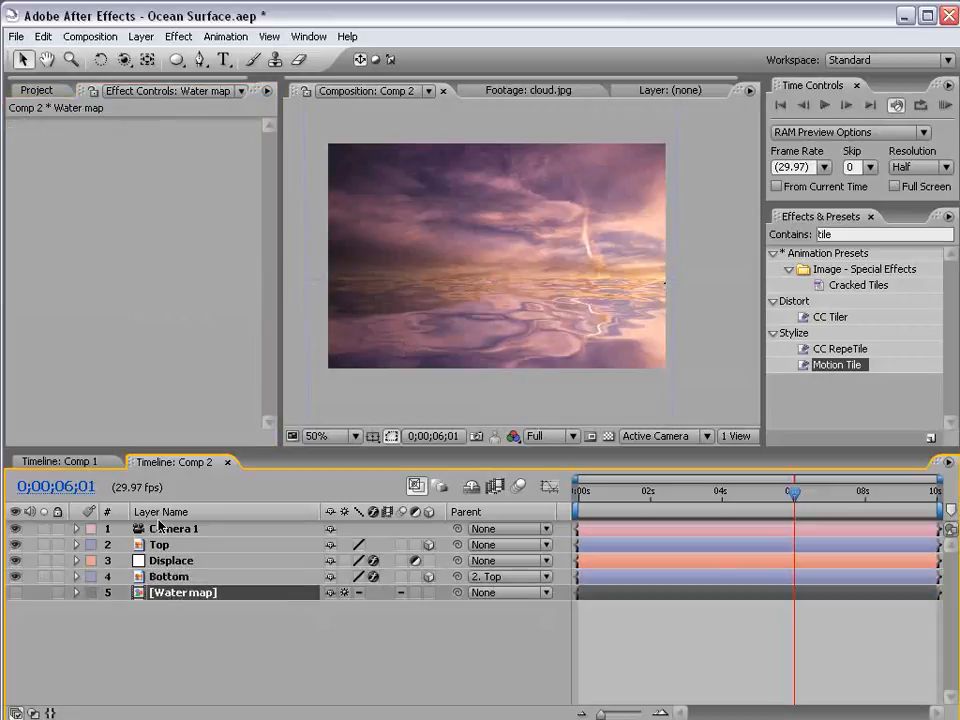
pyautogui.click(165, 560)
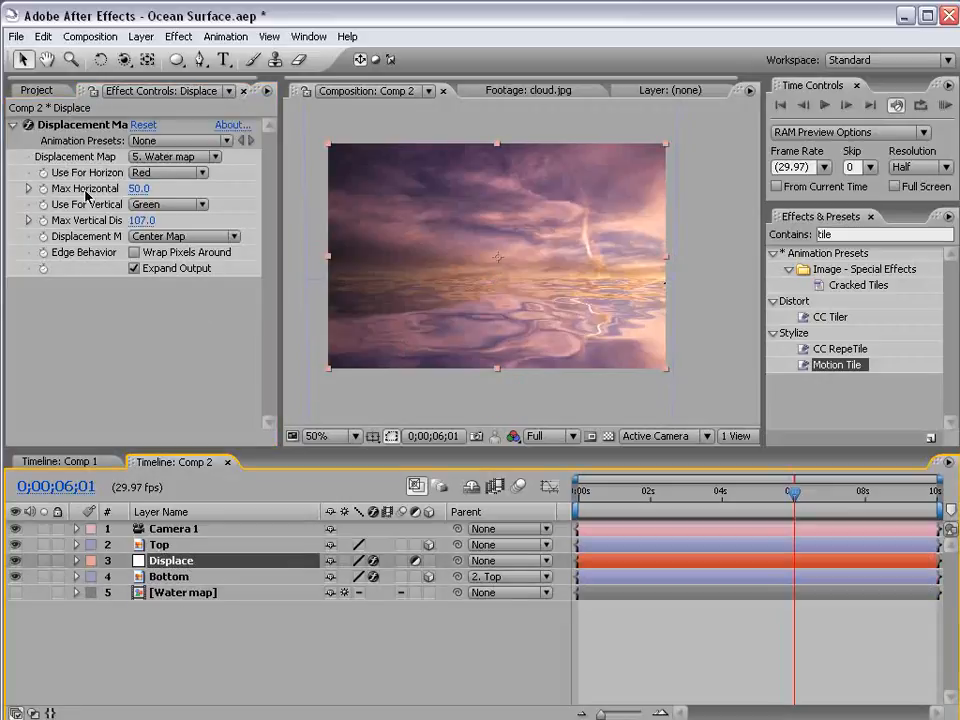
pyautogui.click(183, 593)
pyautogui.doubleClick(183, 593)
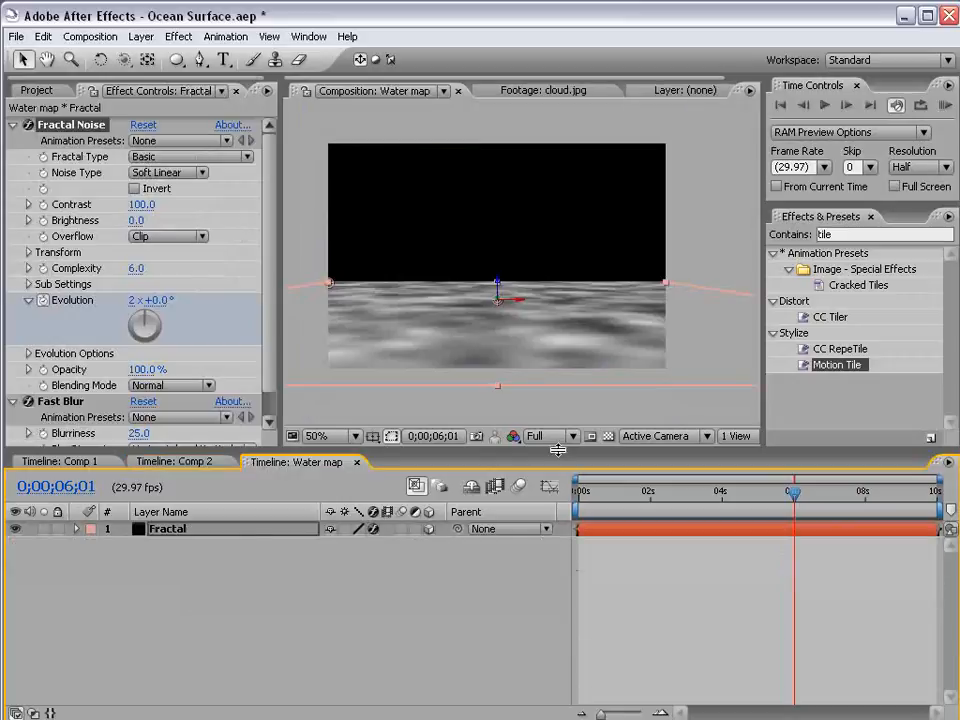
pyautogui.moveTo(580, 491); pyautogui.dragTo(621, 495)
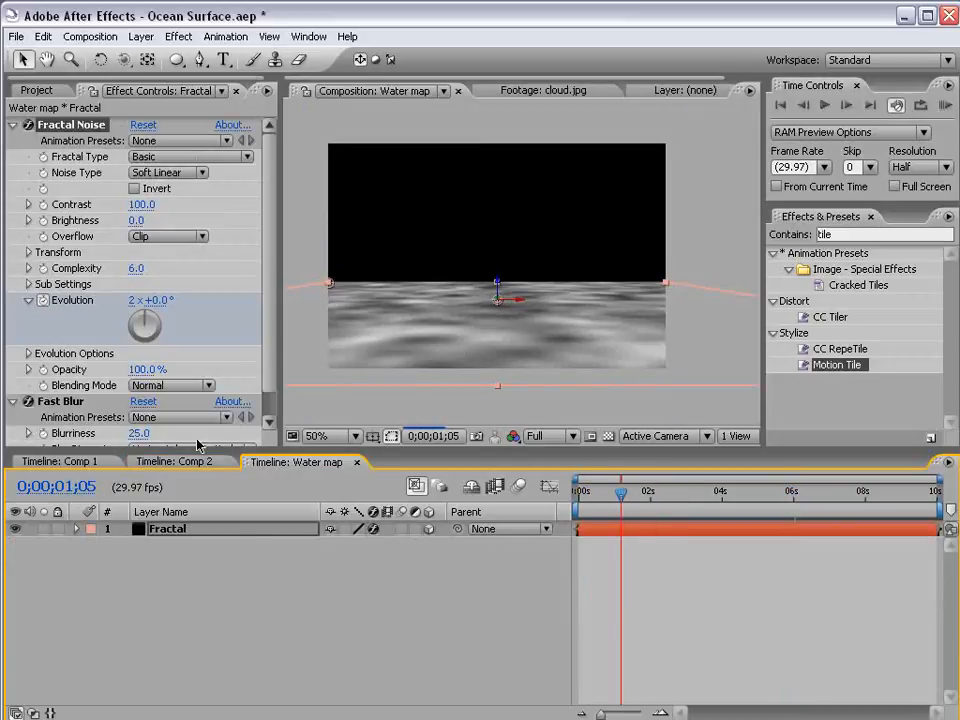
pyautogui.click(180, 461)
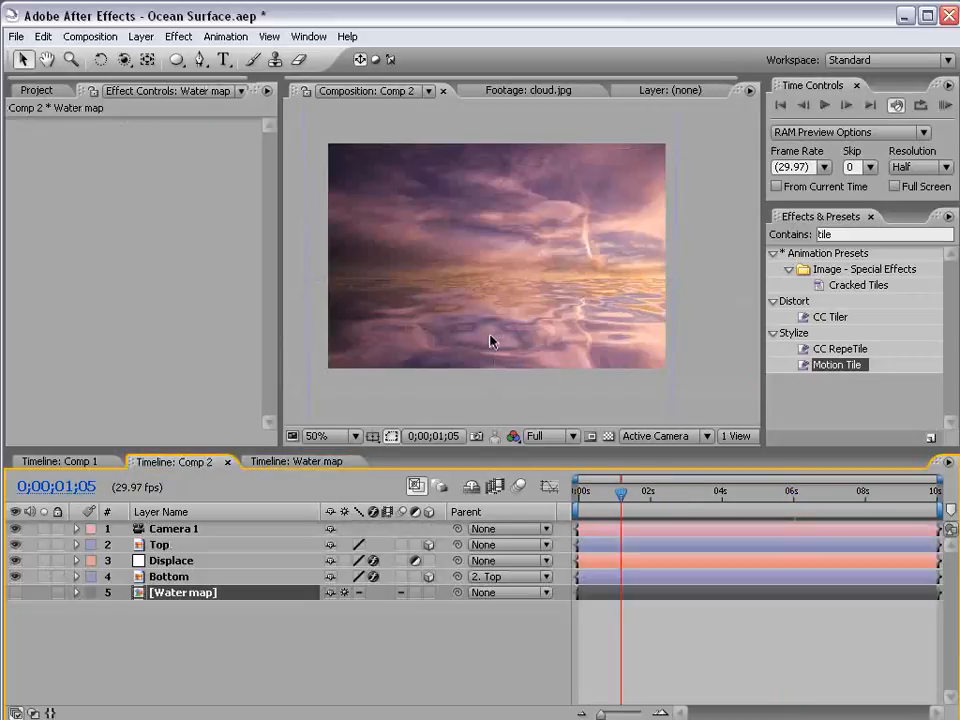
# - Apply Curves to the Bottom layer and pull the middle of the RGB curve down to darken the reflection
pyautogui.click(178, 578)
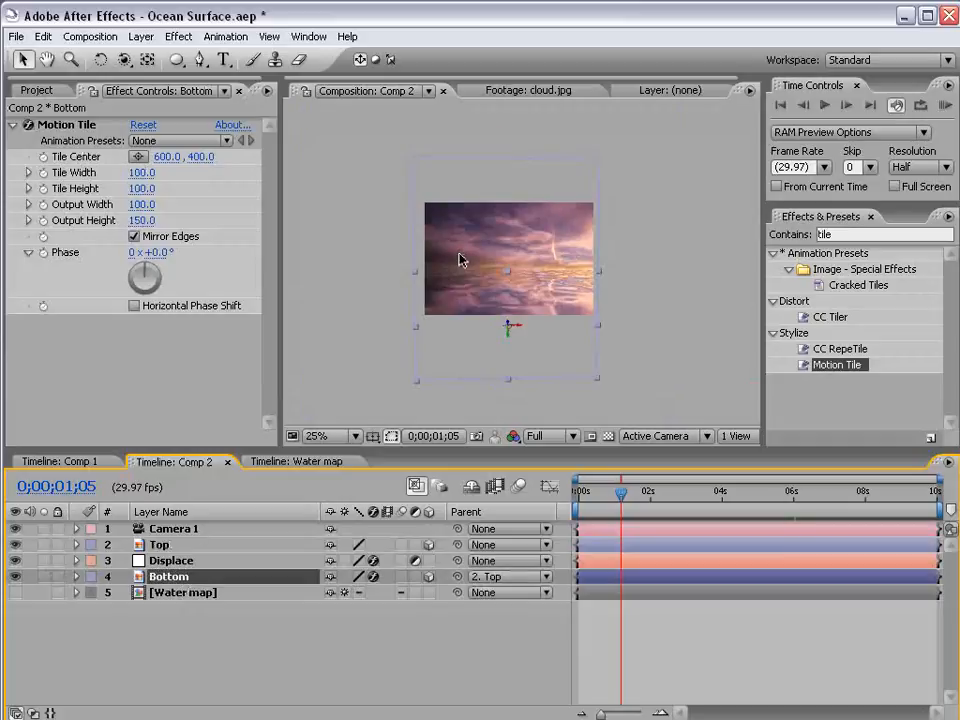
pyautogui.click(180, 37)
pyautogui.moveTo(220, 230)
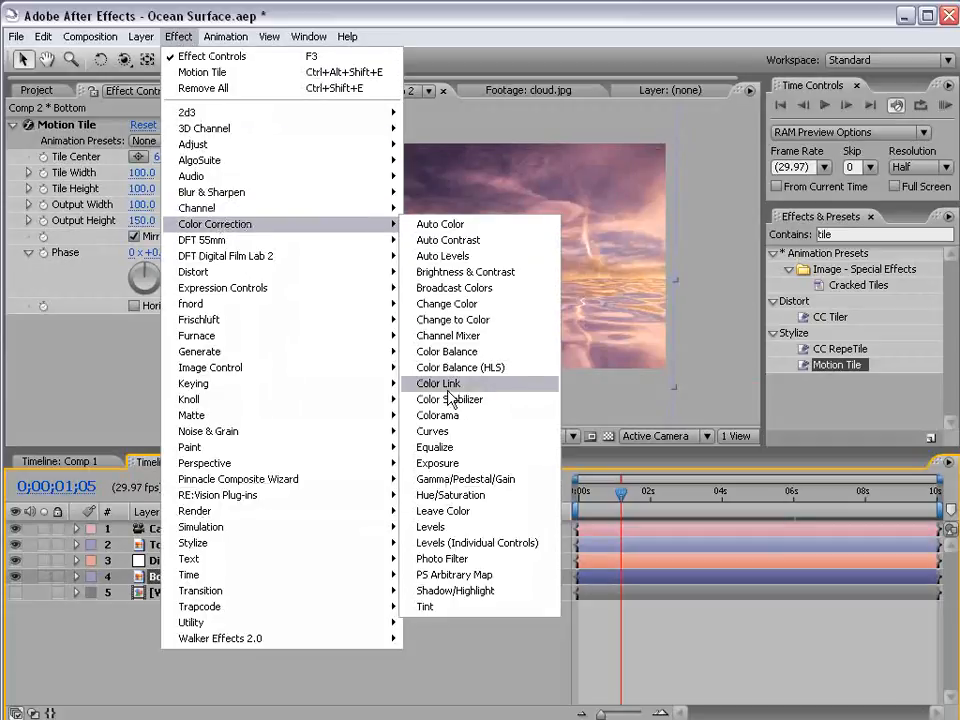
pyautogui.click(438, 431)
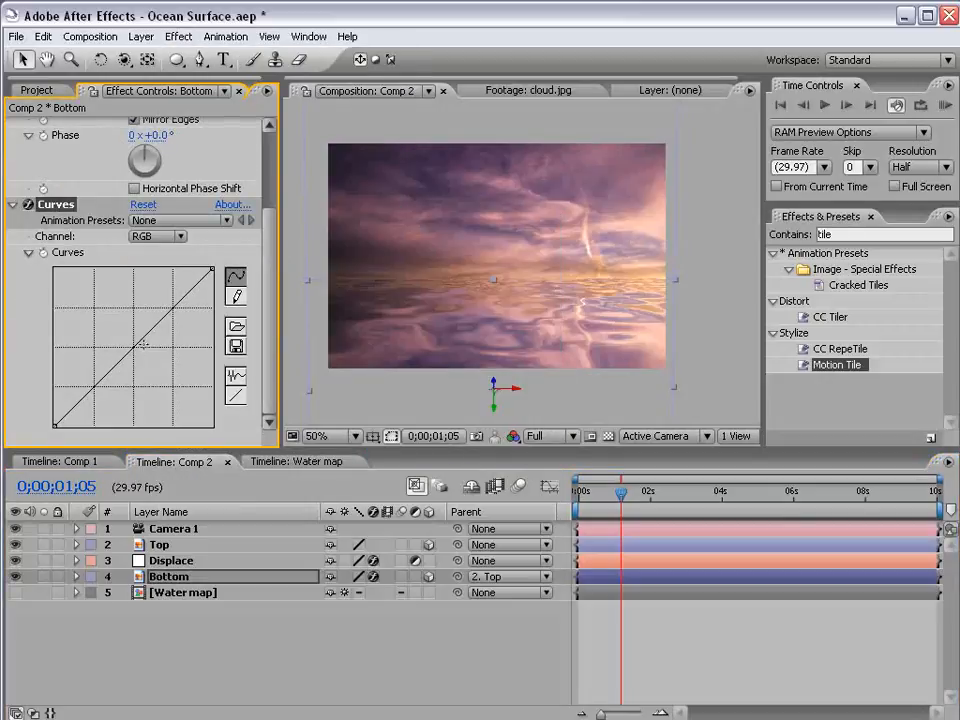
pyautogui.moveTo(142, 337); pyautogui.dragTo(156, 349)
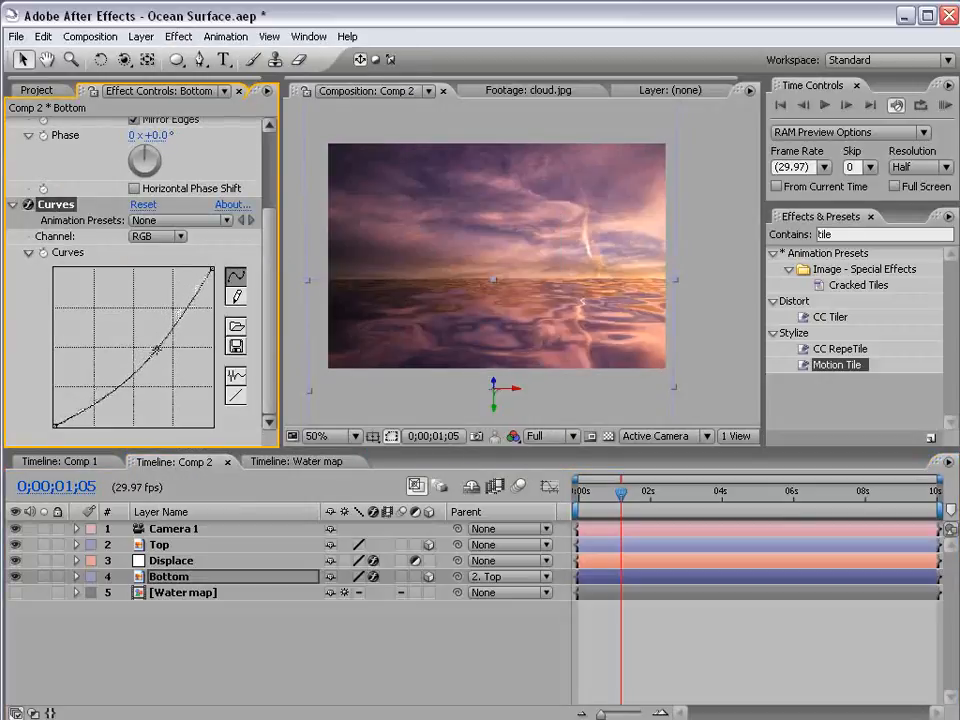
# - Apply Tint to the Bottom layer with Amount to Tint at 34% to partly desaturate the reflection
pyautogui.click(179, 36)
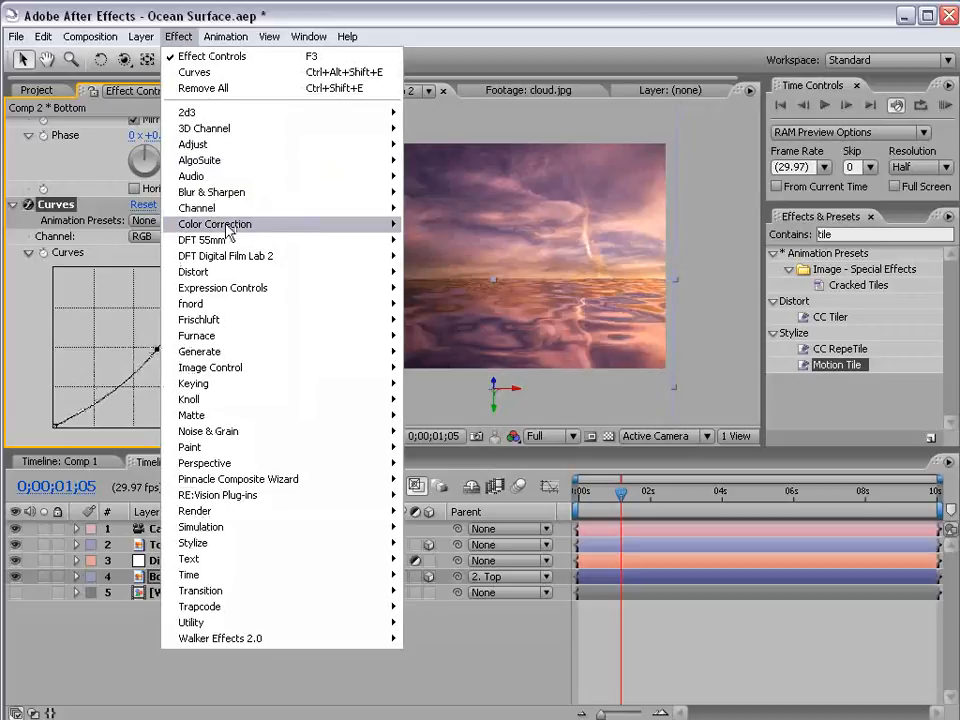
pyautogui.moveTo(214, 224)
pyautogui.click(430, 606)
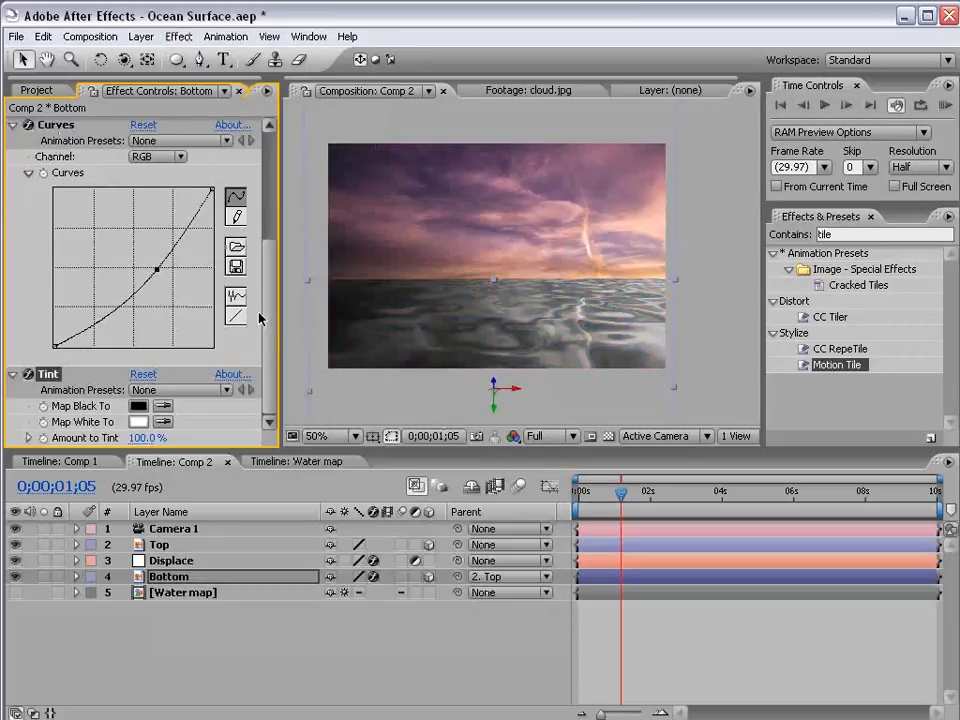
pyautogui.moveTo(149, 439); pyautogui.dragTo(84, 440)
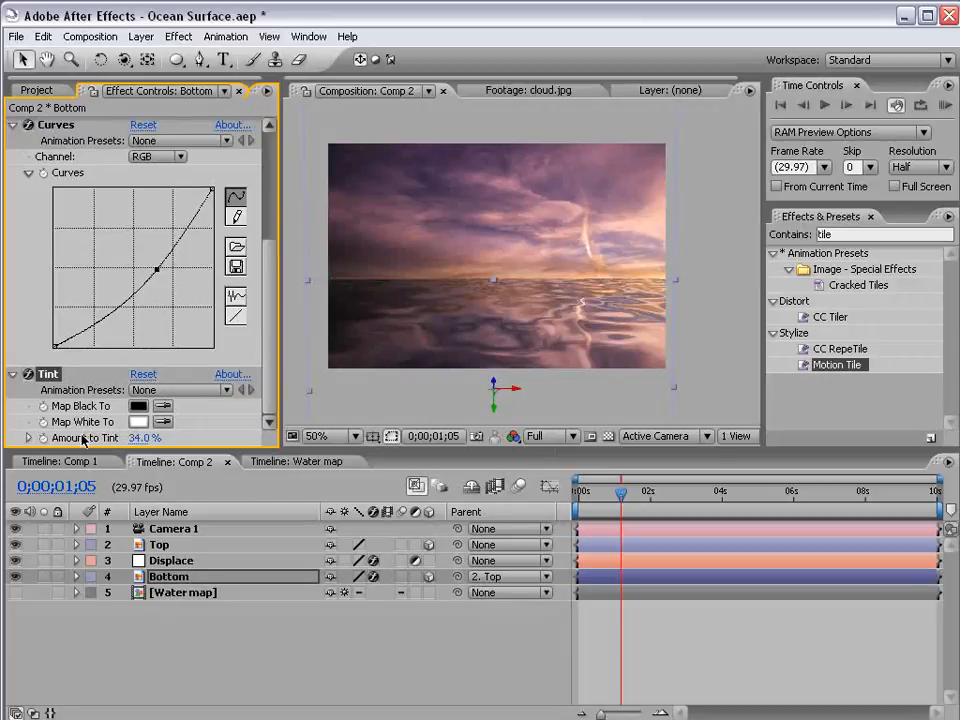
pyautogui.click(688, 658)
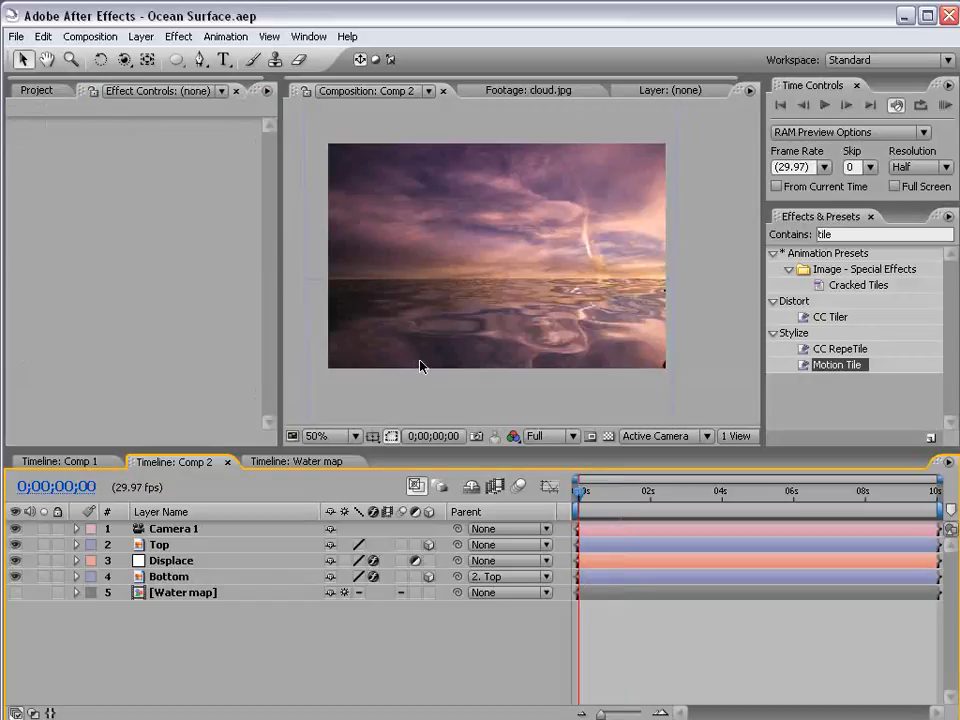
# - Reveal Camera 1's Point of Interest and Position and set starting keyframes for both at 0;00;00;00
pyautogui.press('c')
pyautogui.press('c')
pyautogui.press('c')
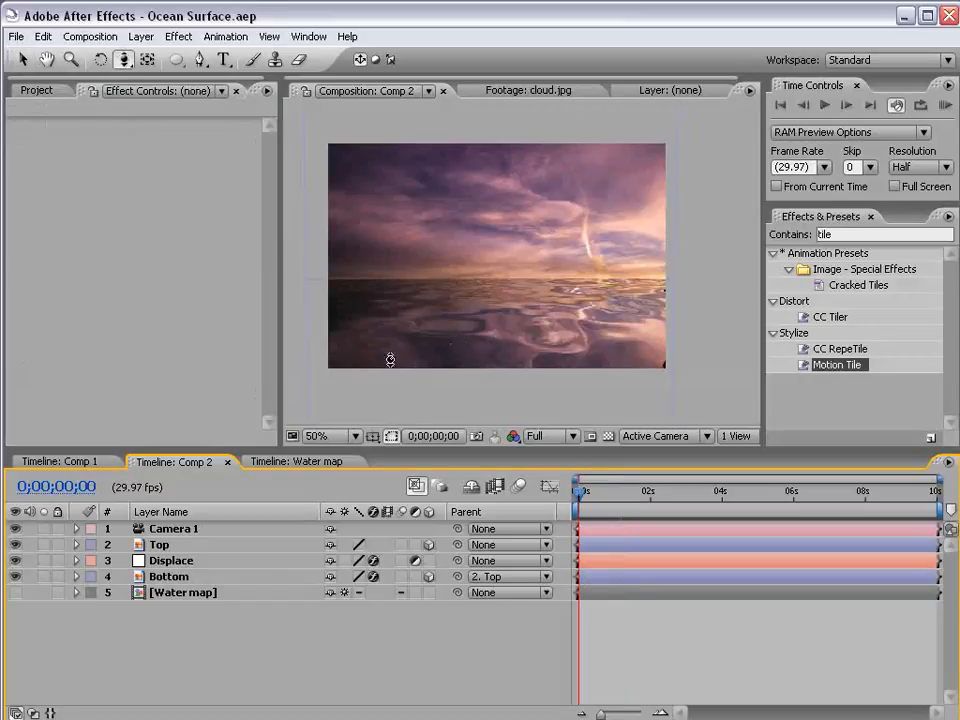
pyautogui.click(155, 529)
pyautogui.press('p')
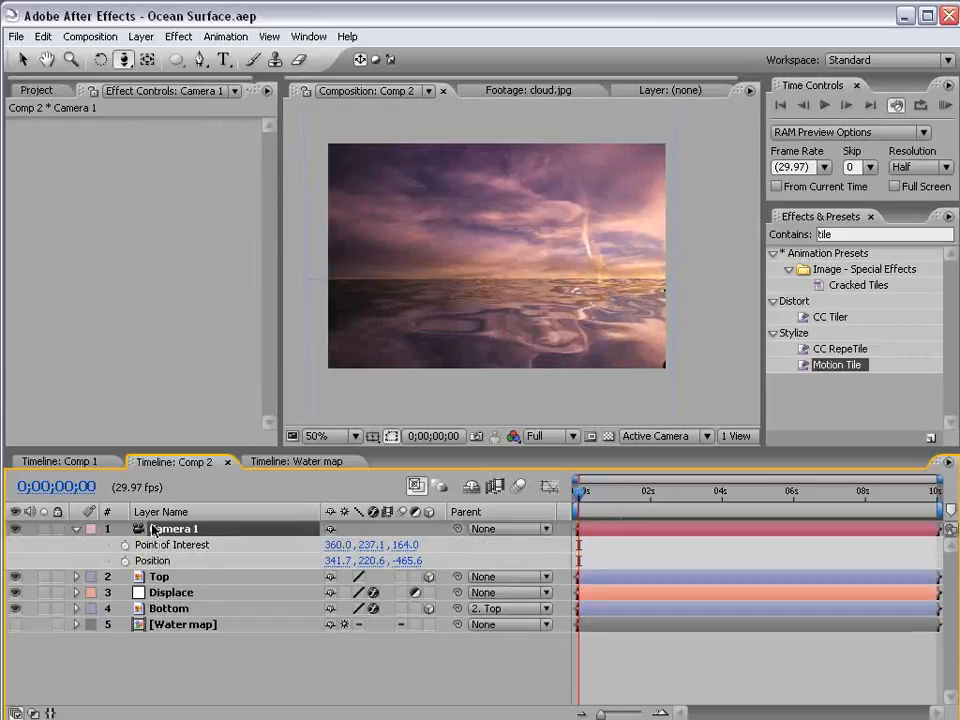
pyautogui.click(124, 545)
pyautogui.click(124, 561)
# - At 0;00;01;12, dolly Camera 1 forward to about Z -353.7 and apply Easy Ease to its Point of Interest and Position keyframes
pyautogui.click(628, 492)
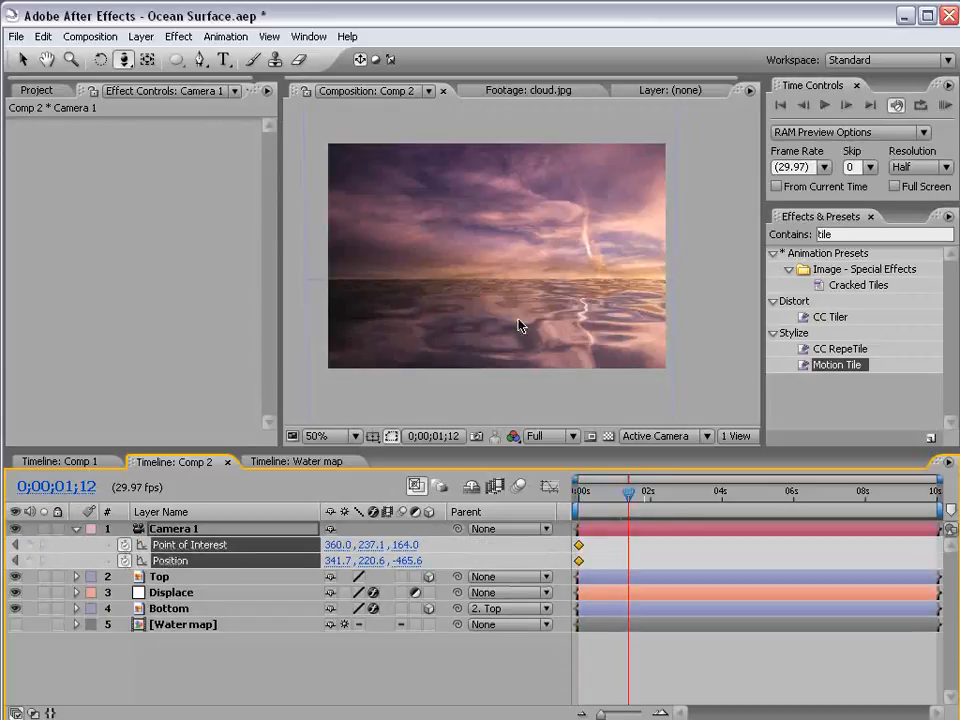
pyautogui.press('c')
pyautogui.press('c')
pyautogui.press('c')
pyautogui.moveTo(510, 312); pyautogui.dragTo(508, 279)
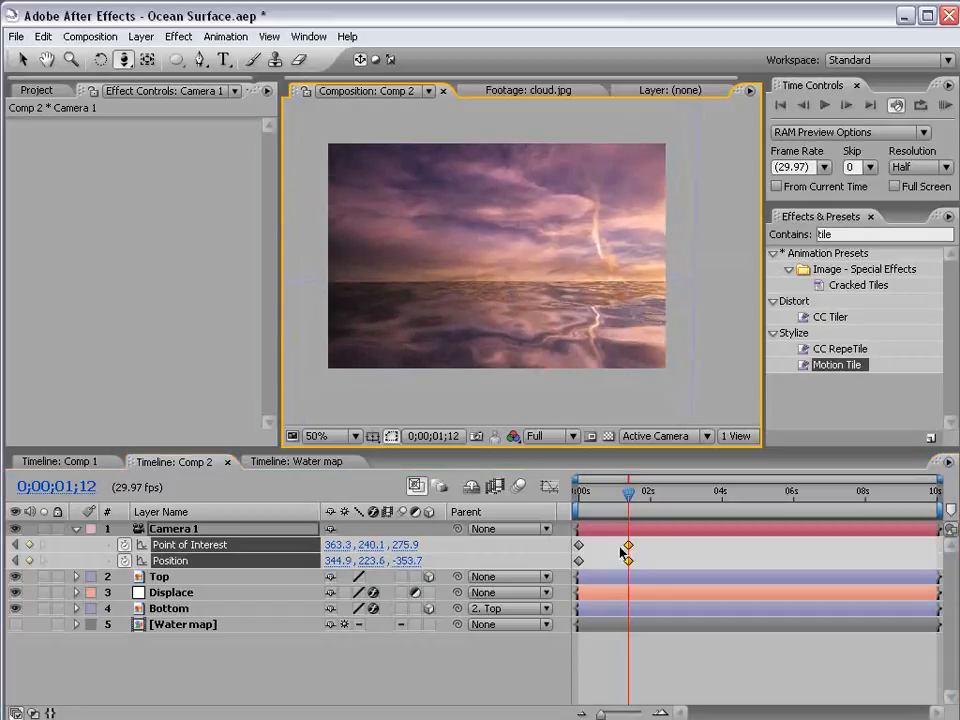
pyautogui.click(199, 548)
pyautogui.press('F9')
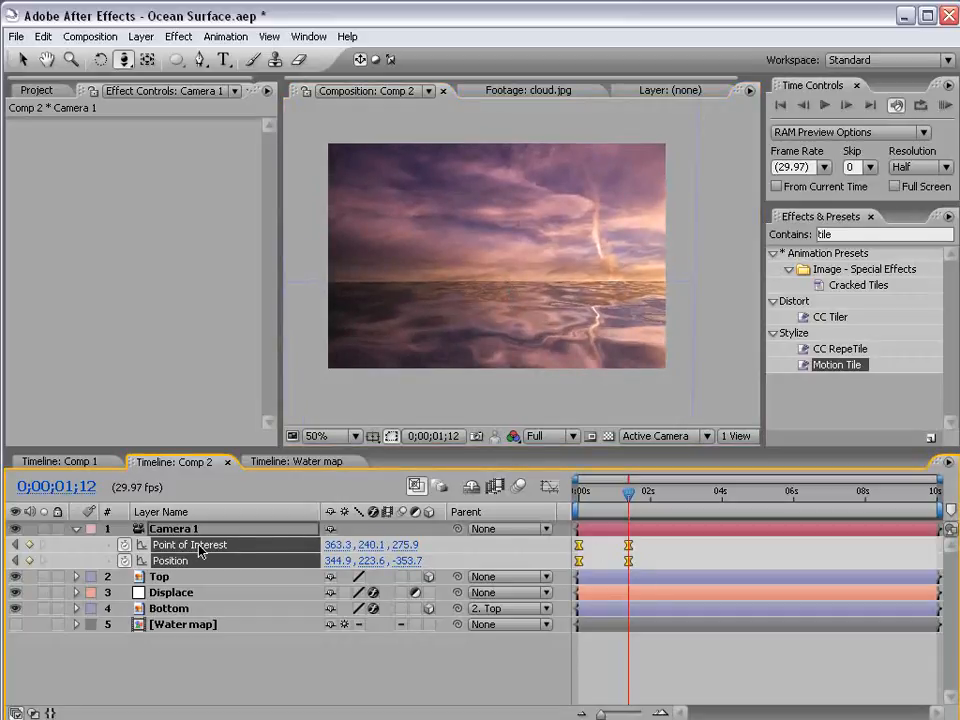
# - Preview the Comp 2 camera animation and orbit Camera 1 at 0;00;01;12 to examine the water reflection from other angles
pyautogui.press('KP_0')
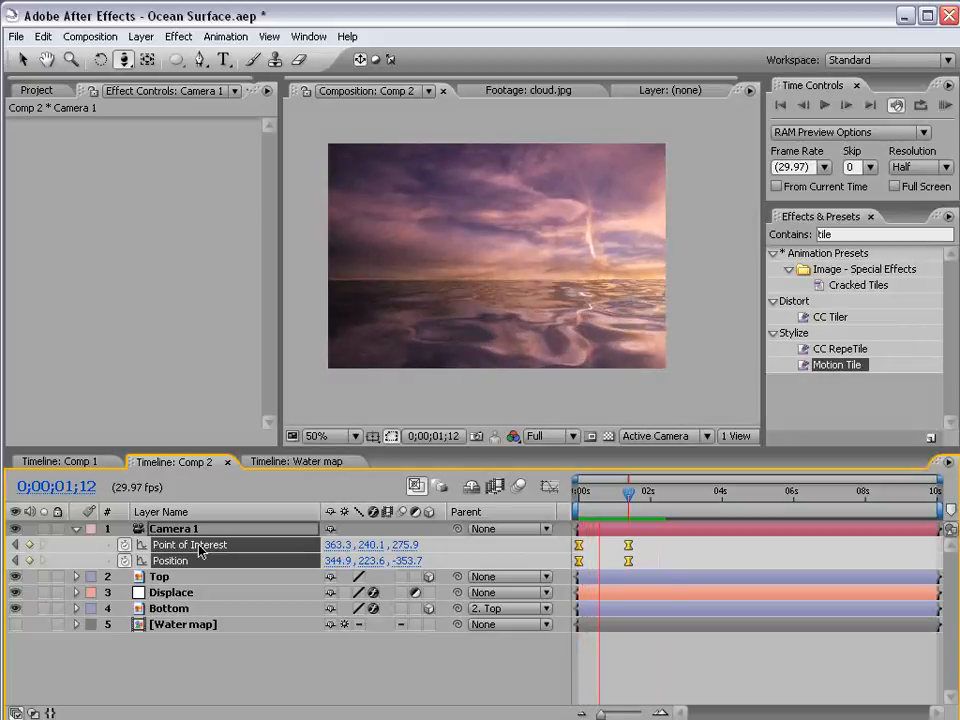
pyautogui.press('space')
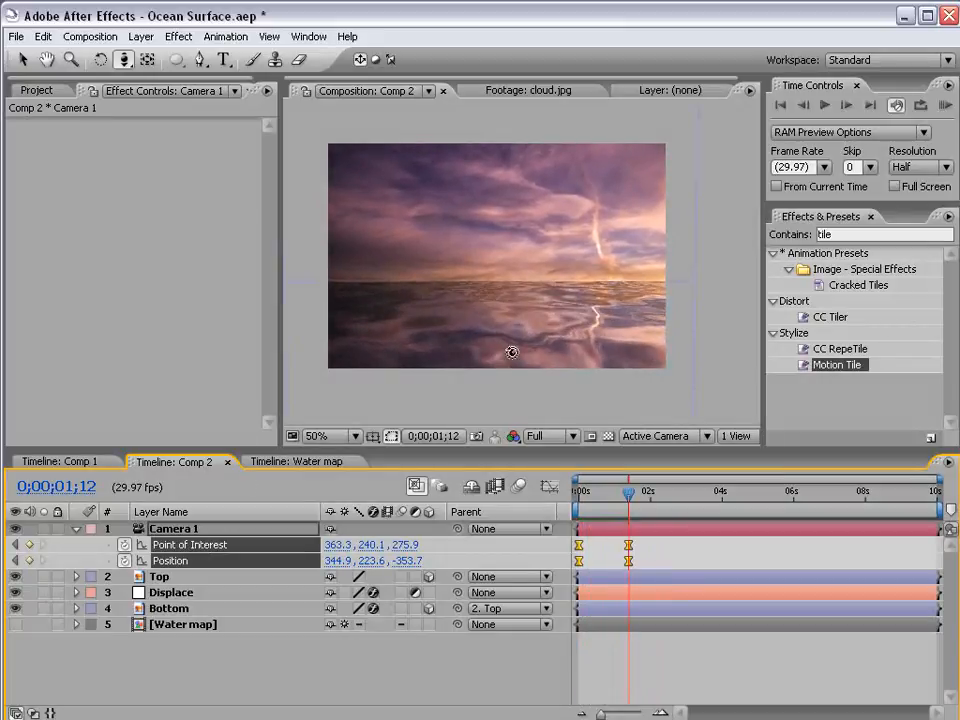
pyautogui.moveTo(553, 279); pyautogui.dragTo(541, 288)
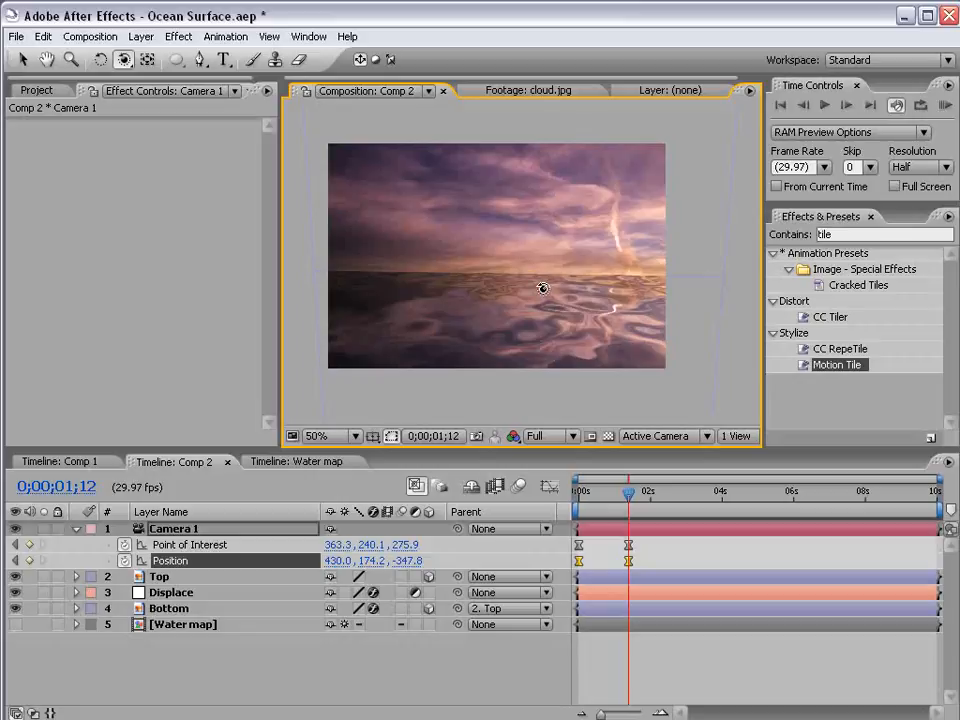
pyautogui.moveTo(510, 305)
pyautogui.mouseDown()
pyautogui.moveTo(516, 259)
pyautogui.moveTo(527, 294)
pyautogui.mouseUp()
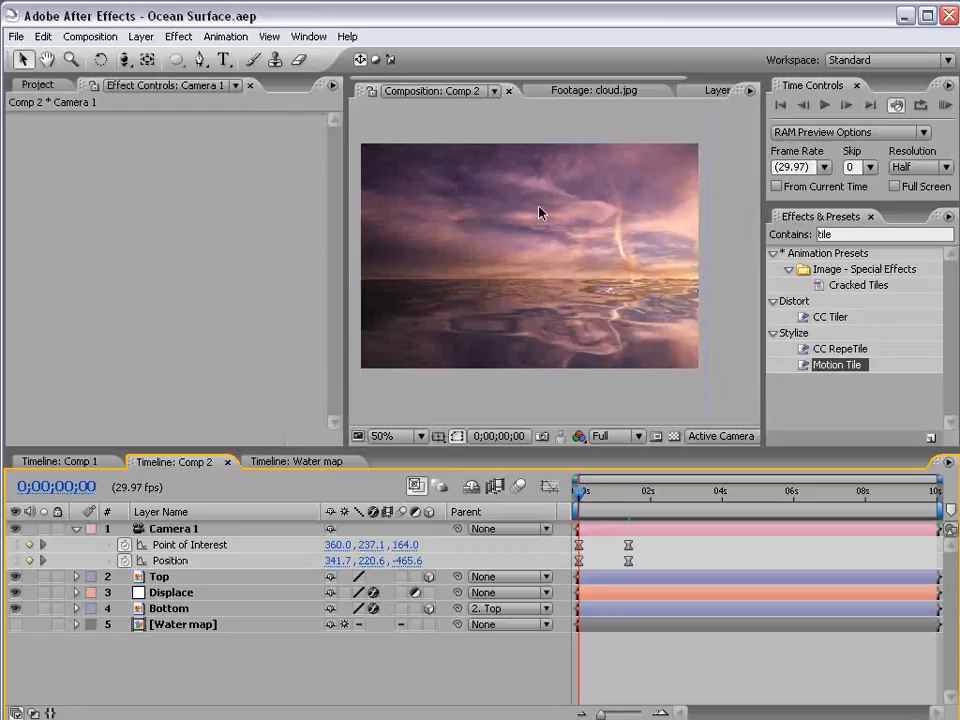
# - Open the Comp 1 timeline and orbit its camera around the VideoCopilot.net text to examine the text's reflection in the water
pyautogui.click(98, 462)
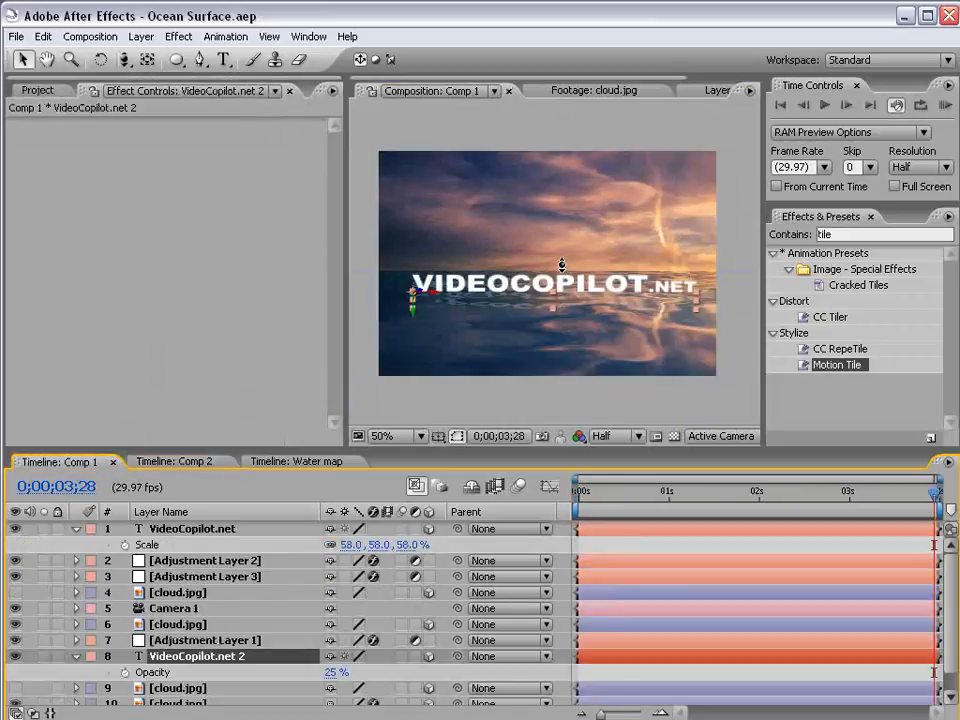
pyautogui.press('c')
pyautogui.moveTo(628, 281); pyautogui.dragTo(634, 285)
pyautogui.click(631, 546)
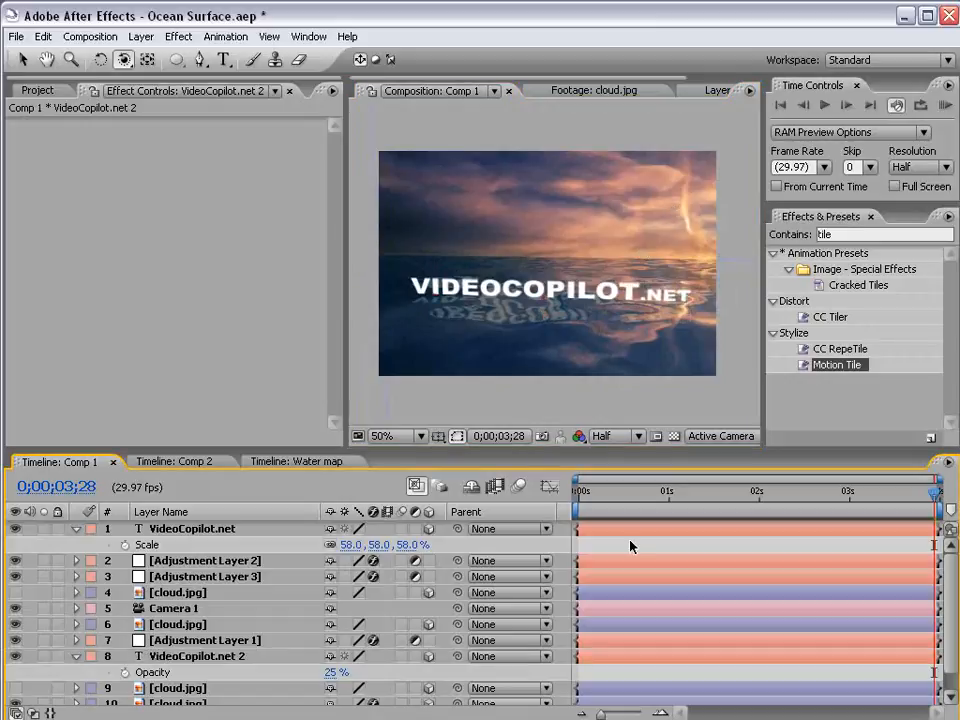